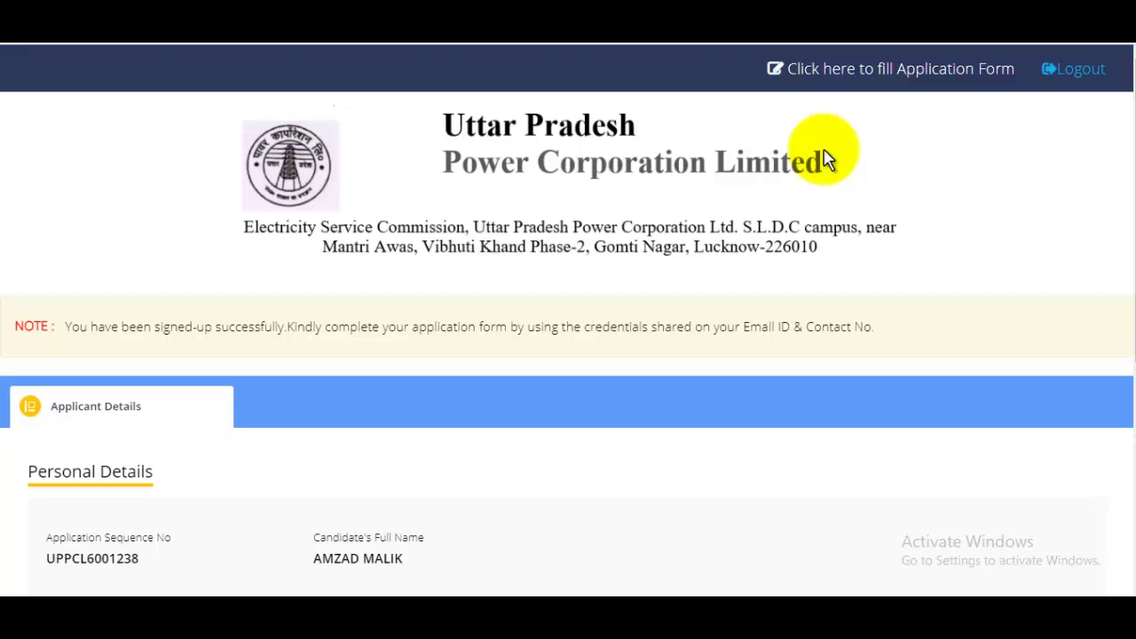
Open the application form and dismiss its instructions.
click(918, 73)
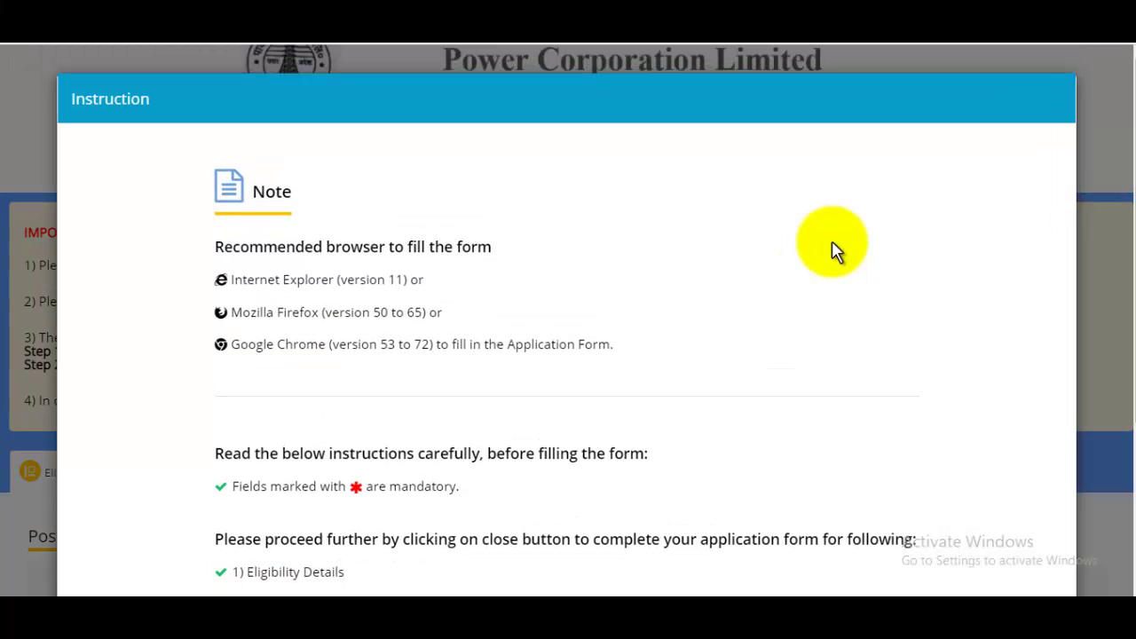
scroll(834, 251, down, 3)
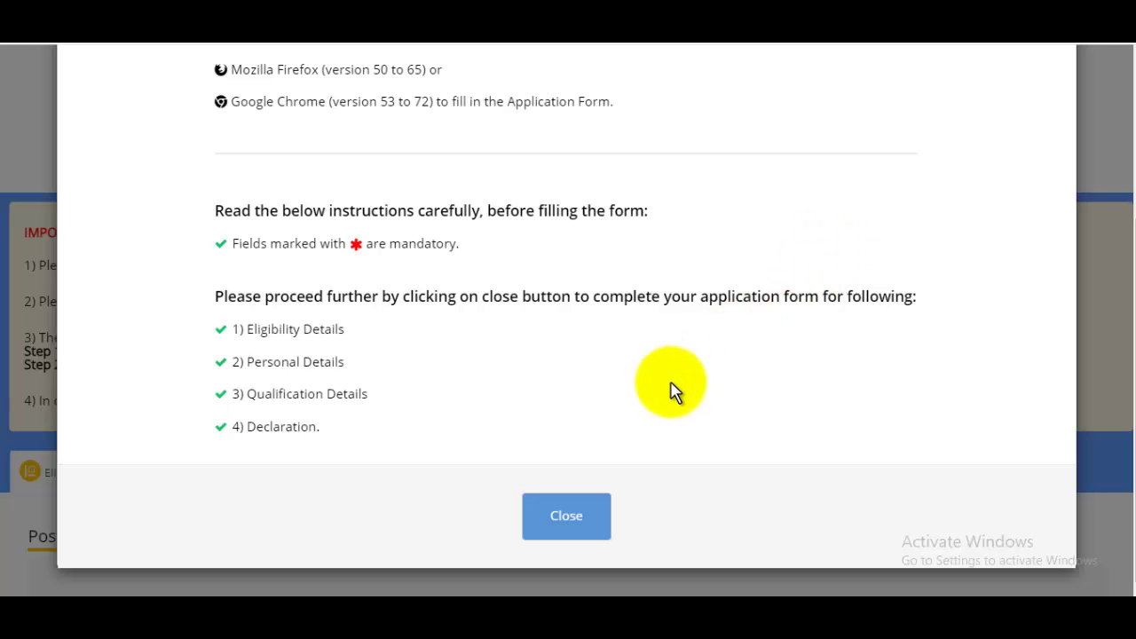
click(590, 514)
Mark the candidate as a domicile of Uttar Pradesh, with gender Male and category OBC(NCL).
scroll(772, 291, down, 6)
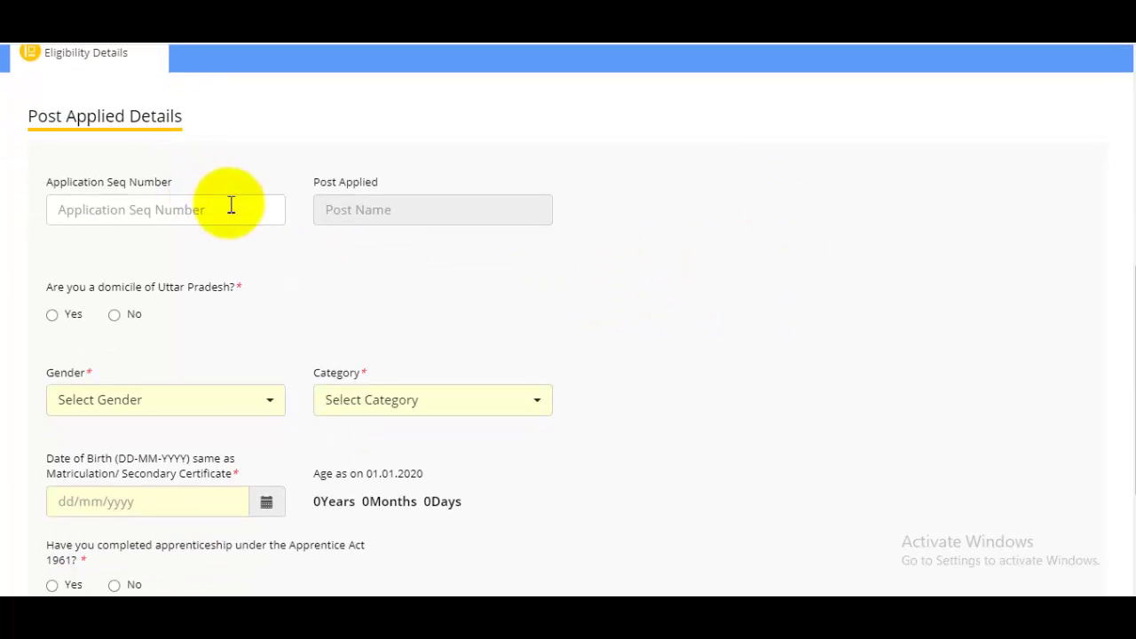
scroll(436, 221, down, 3)
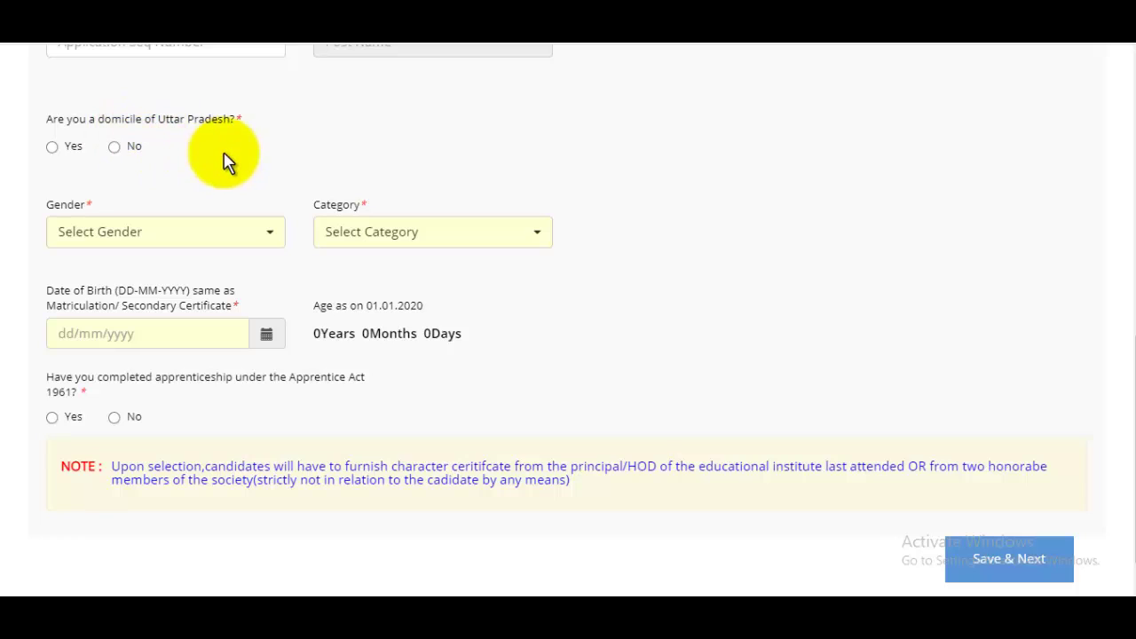
click(53, 148)
click(163, 238)
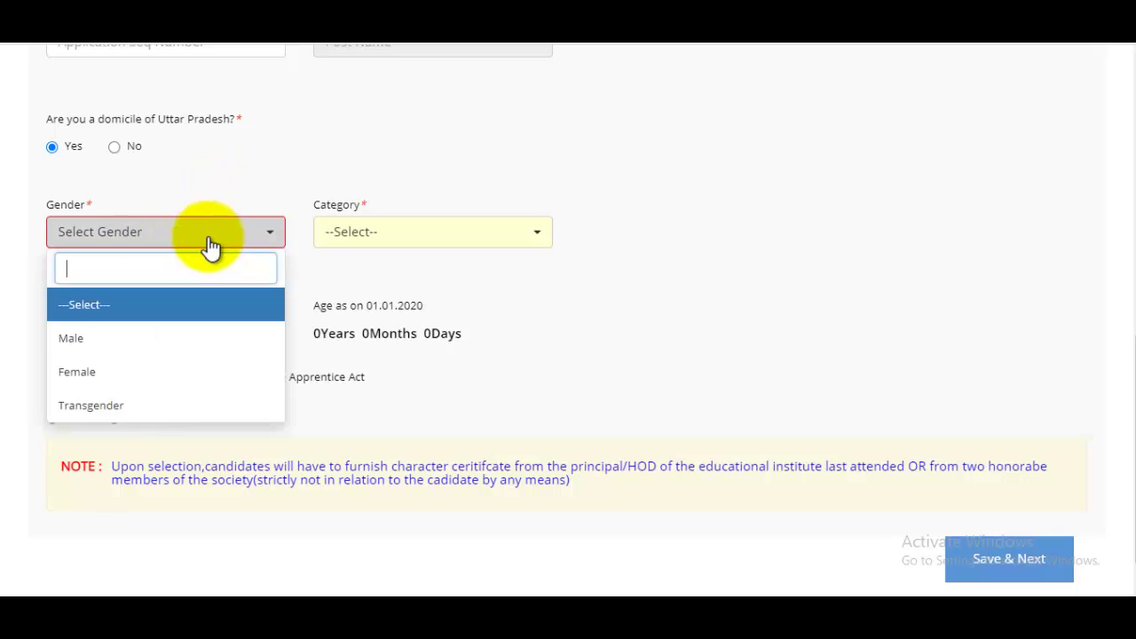
click(96, 339)
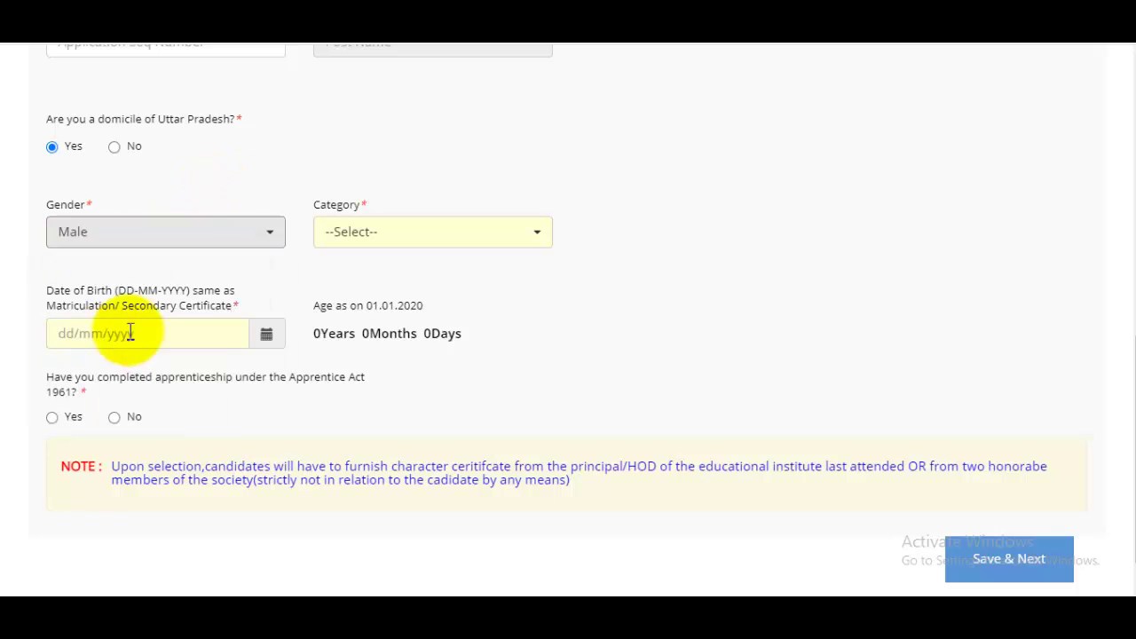
click(424, 245)
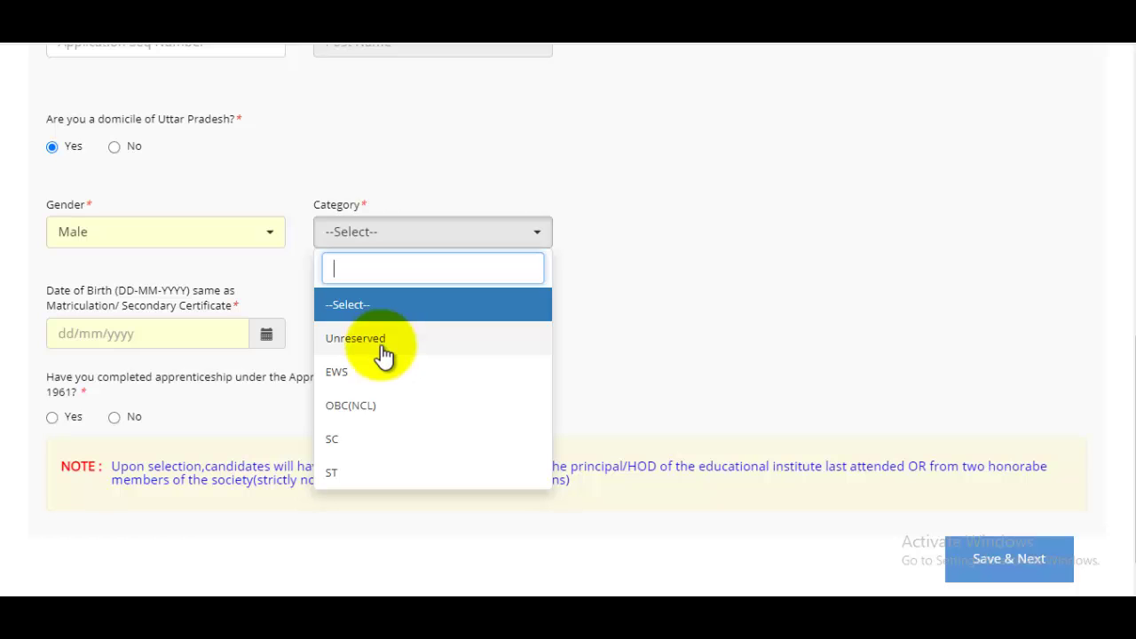
click(385, 404)
Enter the candidate's date of birth in the eligibility details.
scroll(500, 337, down, 1)
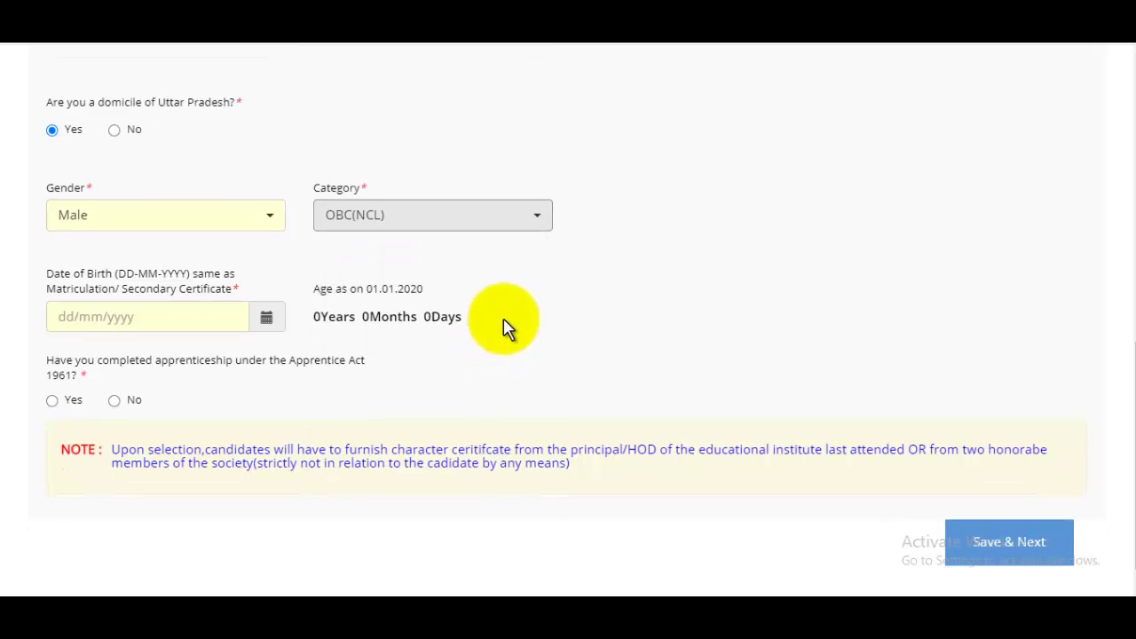
click(106, 287)
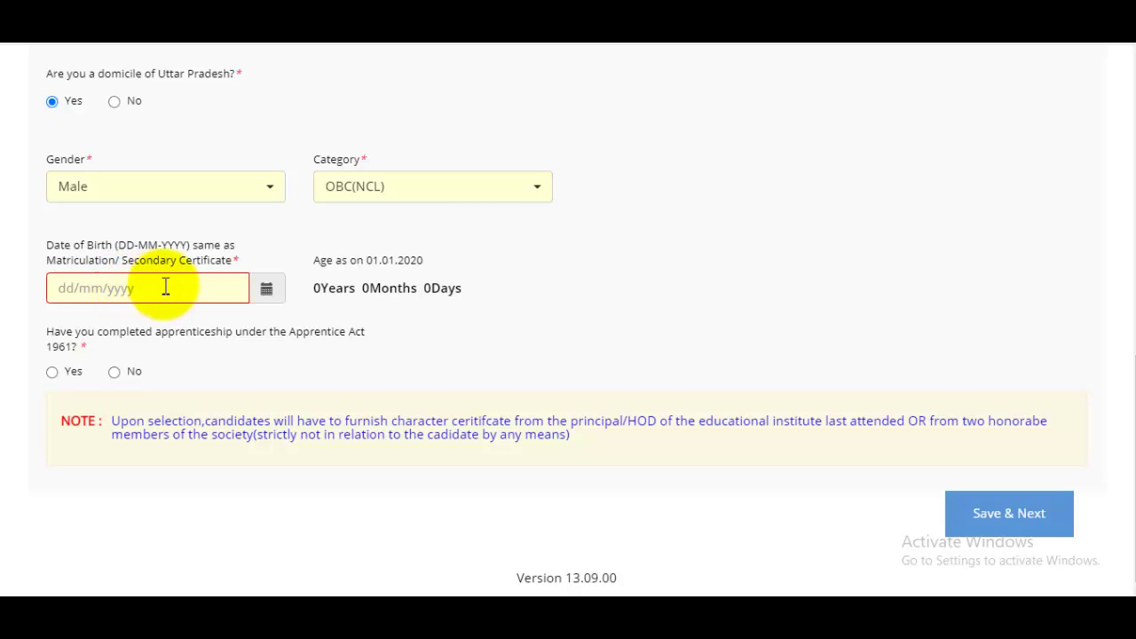
click(269, 293)
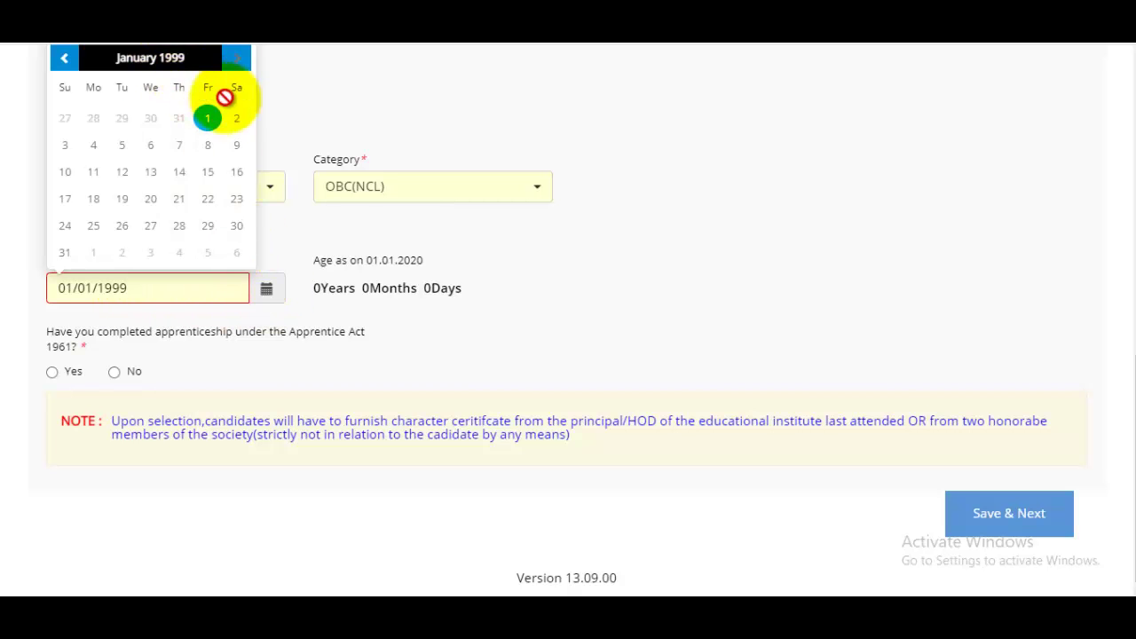
click(150, 58)
scroll(400, 213, up, 1)
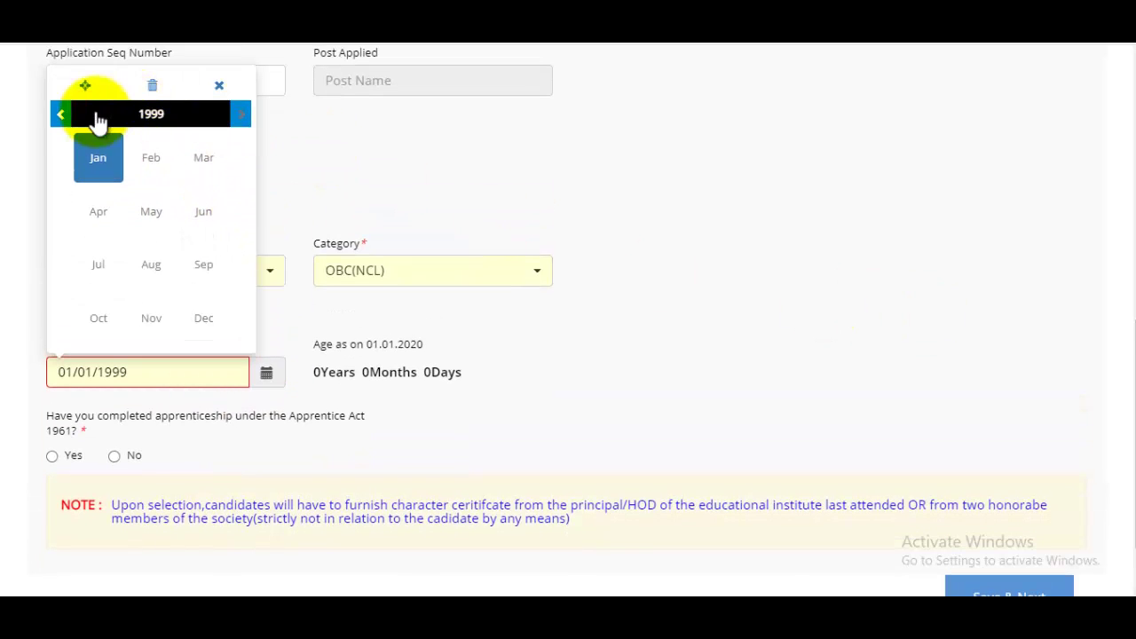
click(58, 113)
click(58, 114)
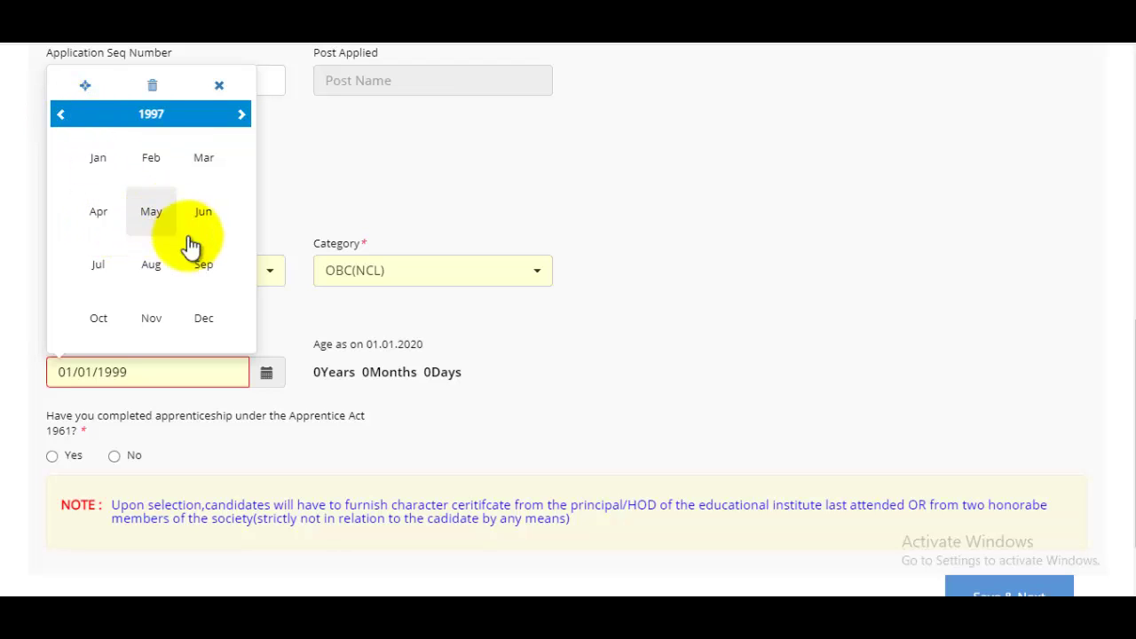
click(151, 213)
click(207, 202)
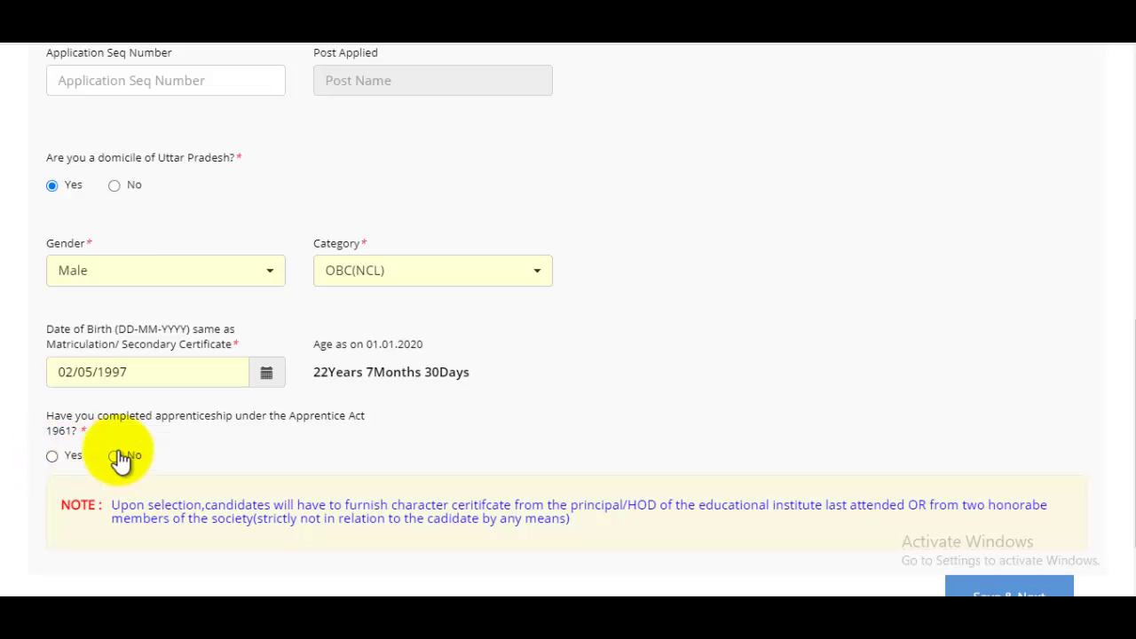
Answer Yes to having completed an apprenticeship under the Apprentice Act 1961 and set its starting date to 06/01/2021.
click(53, 456)
scroll(680, 399, down, 2)
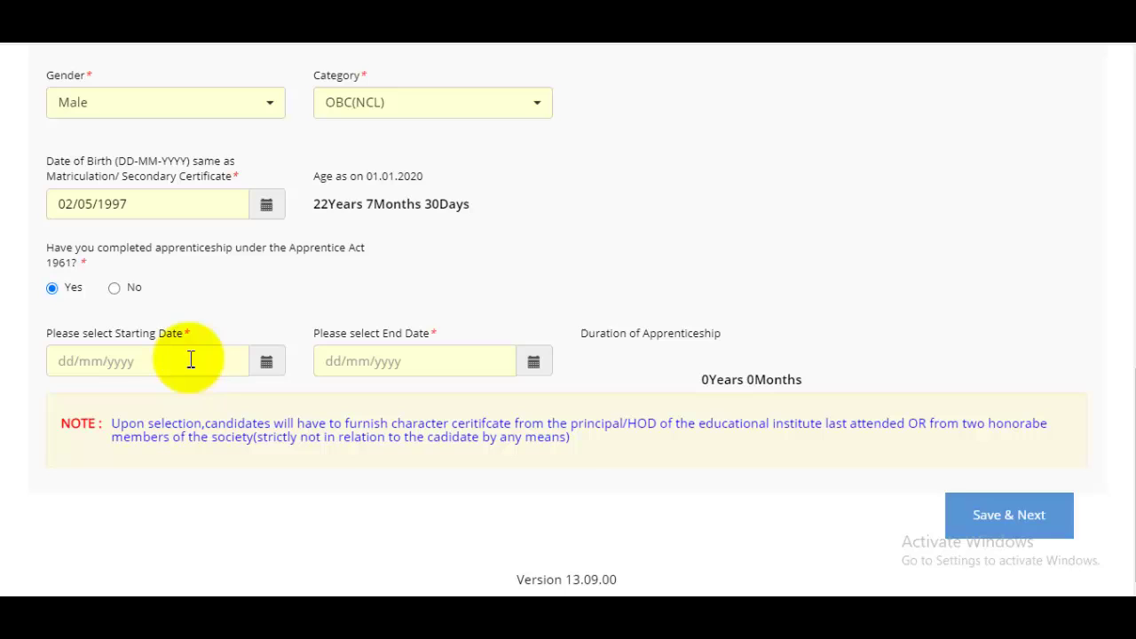
click(265, 362)
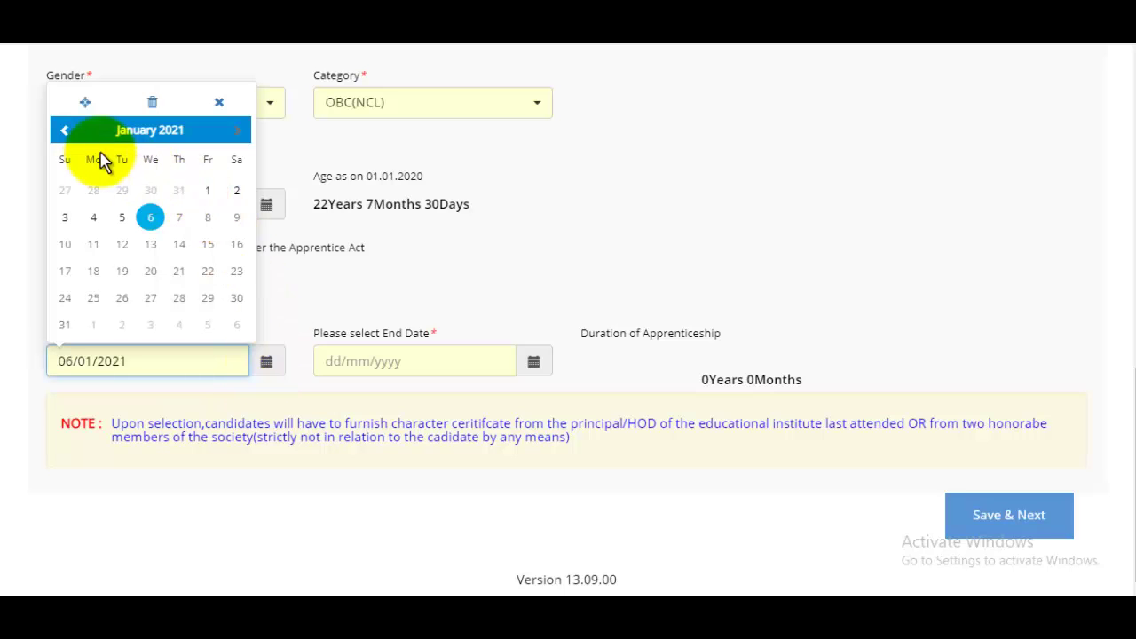
click(64, 130)
click(64, 130)
click(64, 131)
click(168, 131)
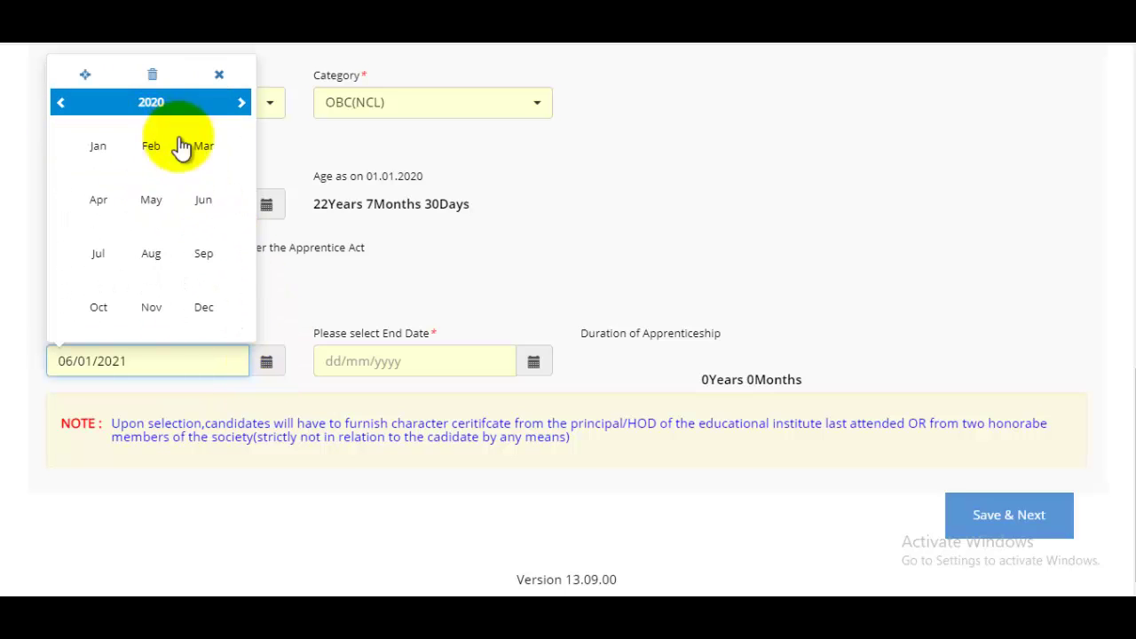
click(80, 103)
click(66, 103)
click(203, 308)
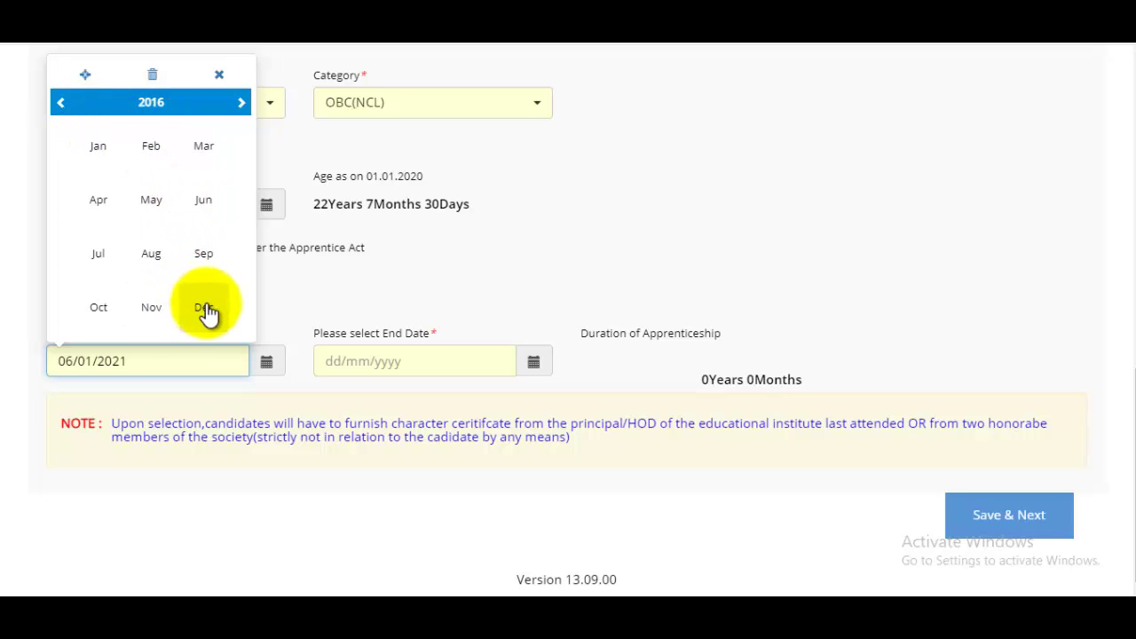
click(173, 253)
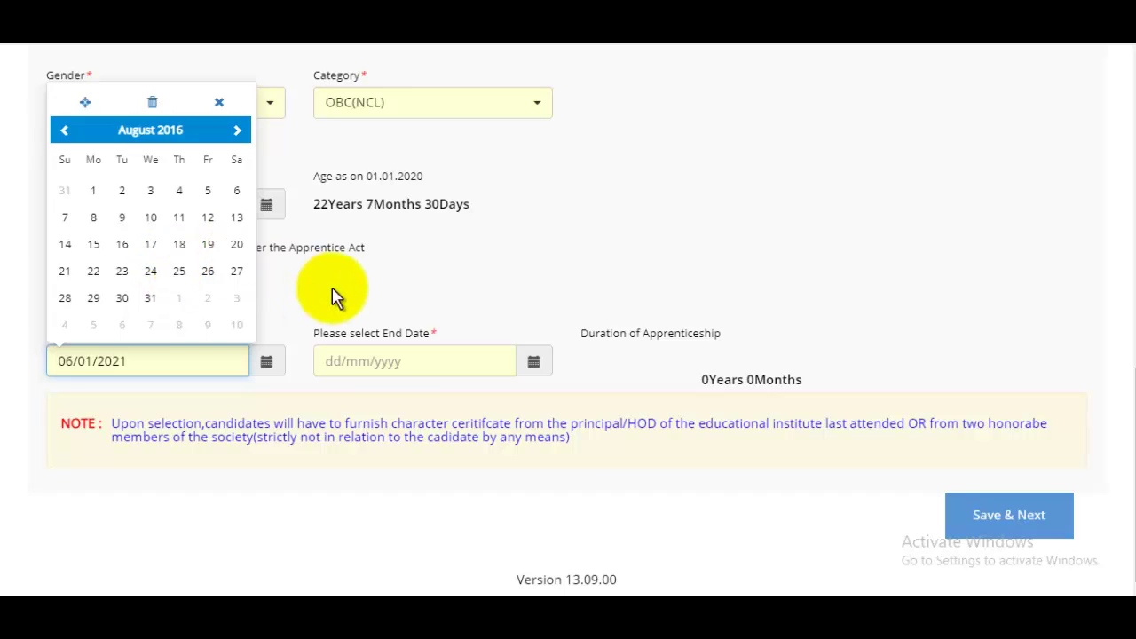
click(399, 295)
click(400, 371)
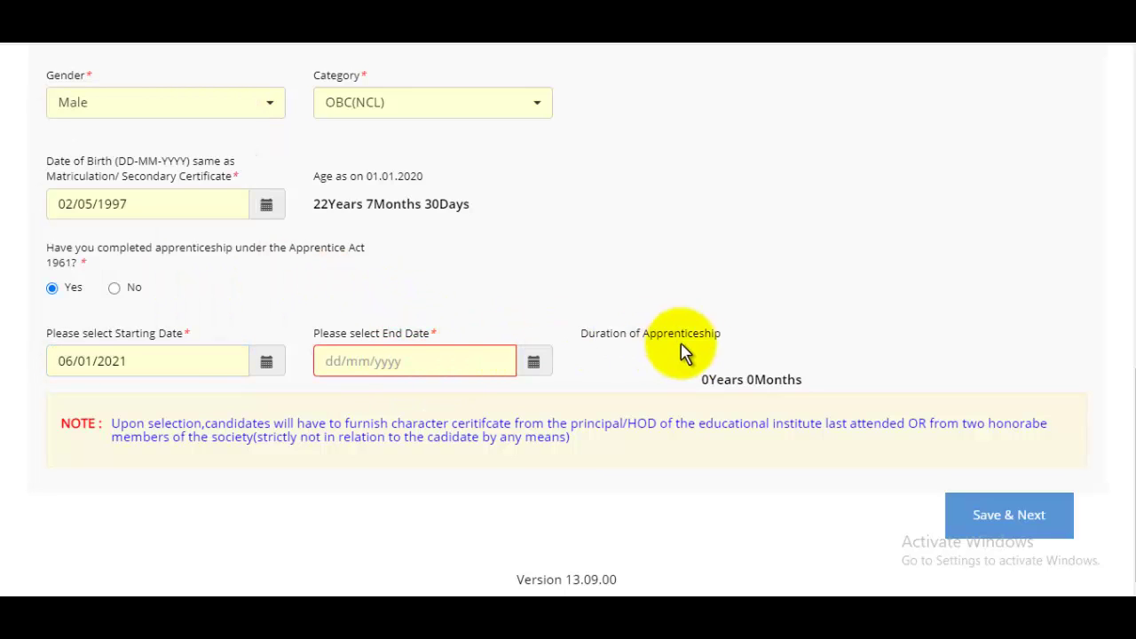
Save the eligibility details and proceed to the personal details.
scroll(778, 375, up, 10)
scroll(786, 372, down, 6)
scroll(801, 377, down, 3)
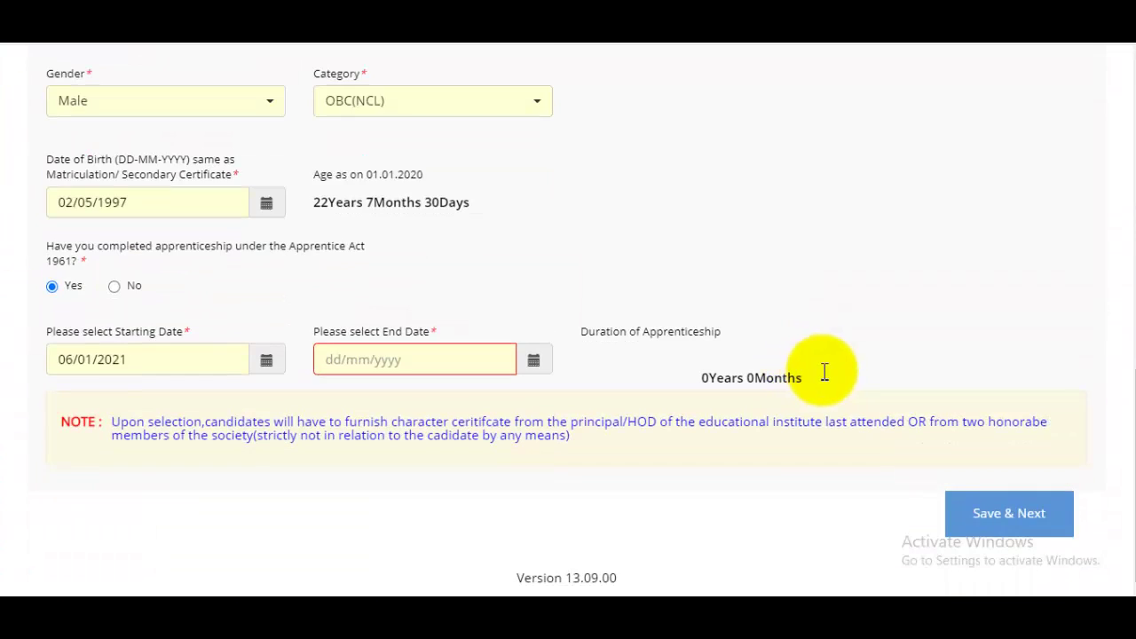
click(1000, 513)
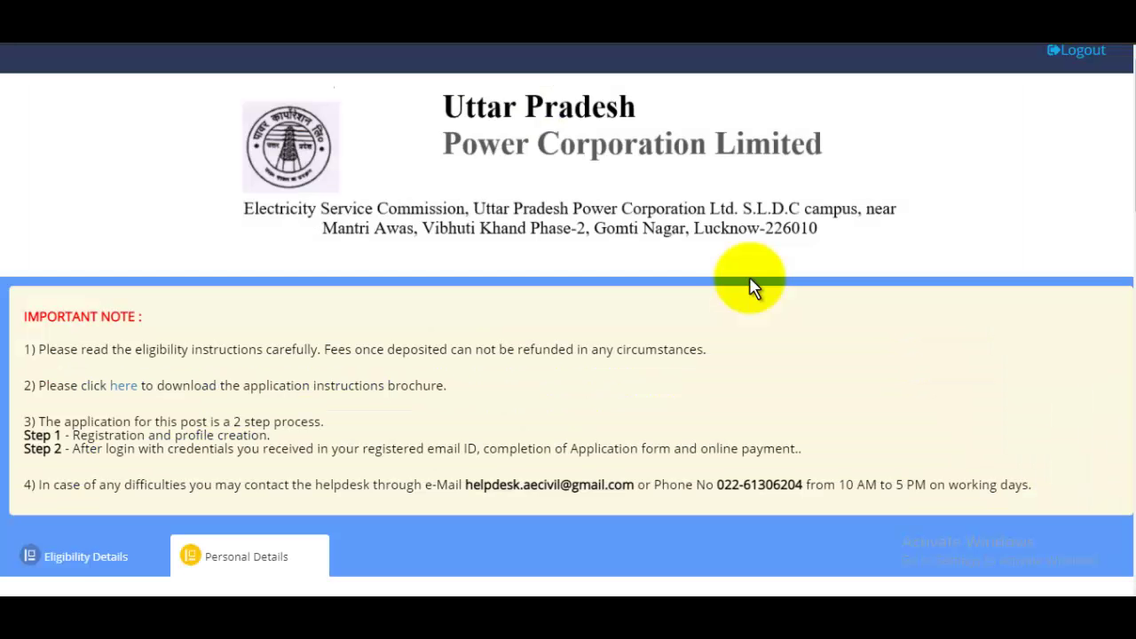
Enter the father's name and the mother's name in the candidate's personal details.
scroll(737, 289, down, 5)
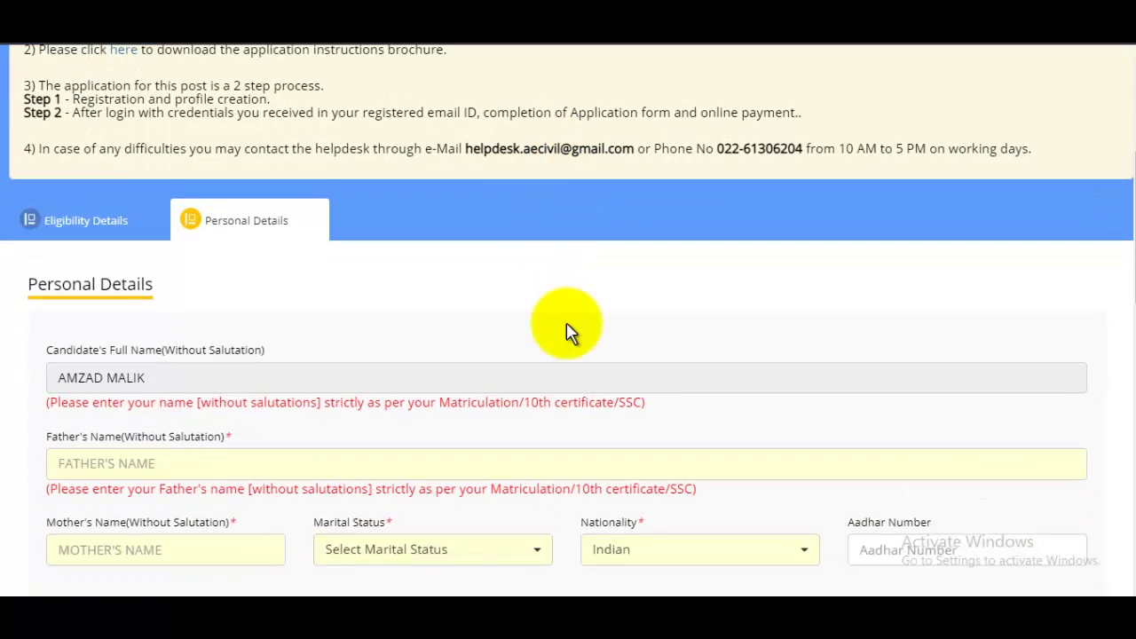
scroll(559, 337, down, 1)
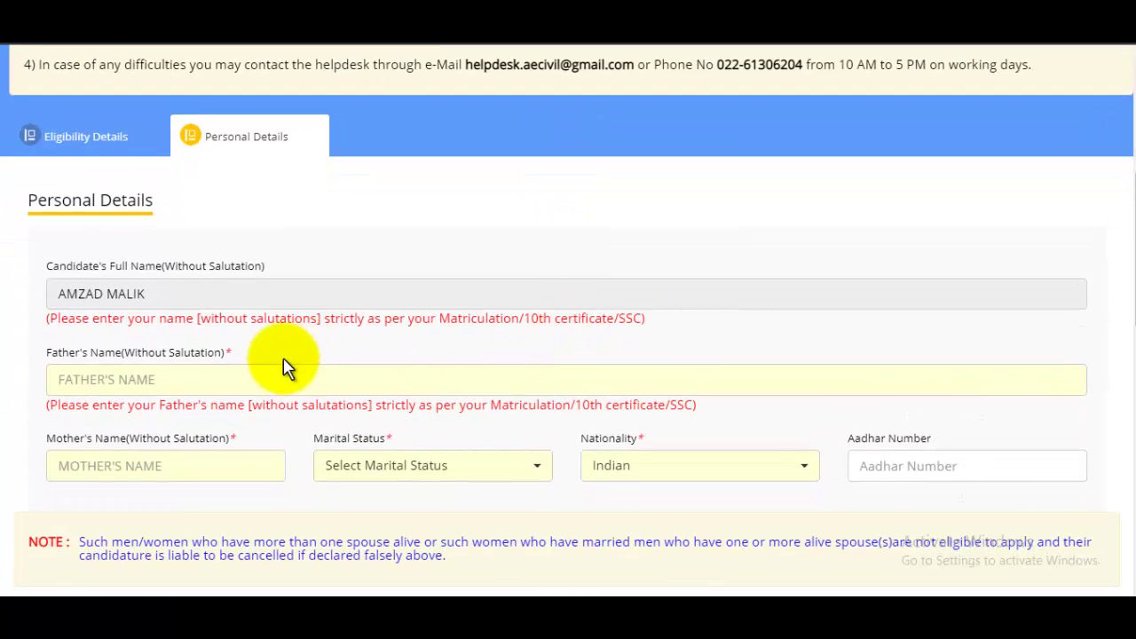
click(250, 367)
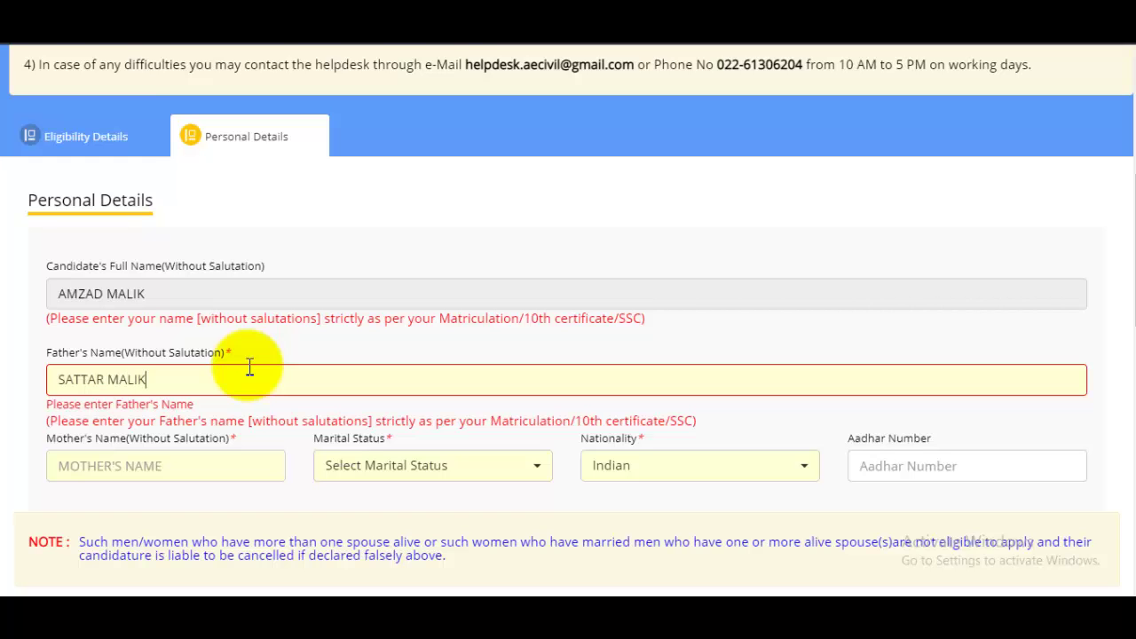
scroll(249, 372, down, 2)
click(208, 298)
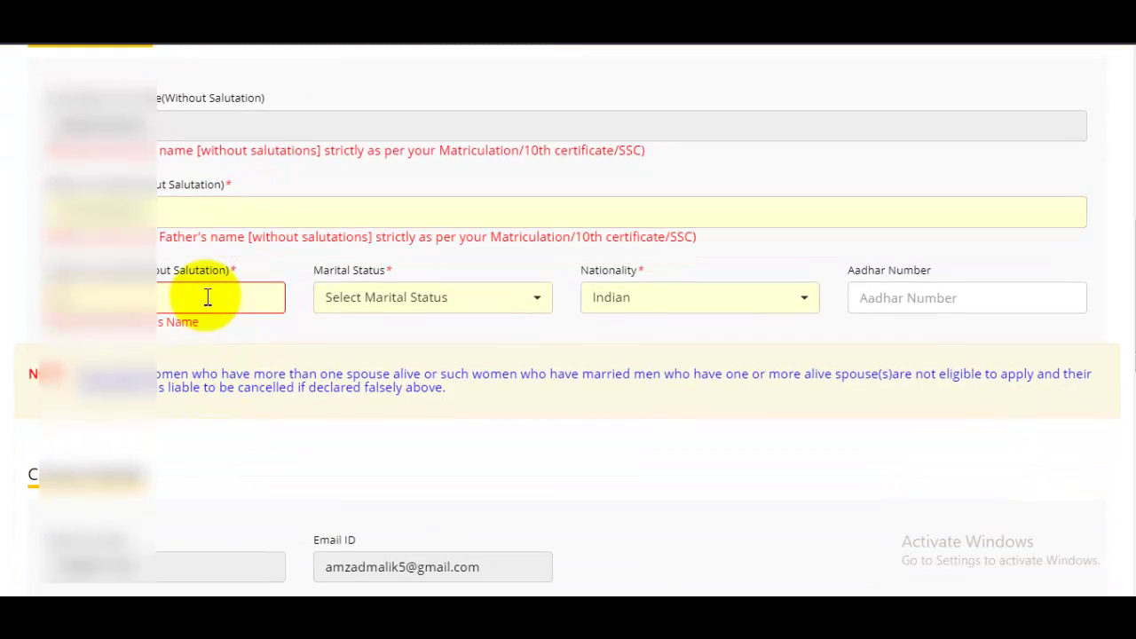
Set the candidate's marital status to Unmarried and the nationality to Indian.
click(460, 302)
click(352, 438)
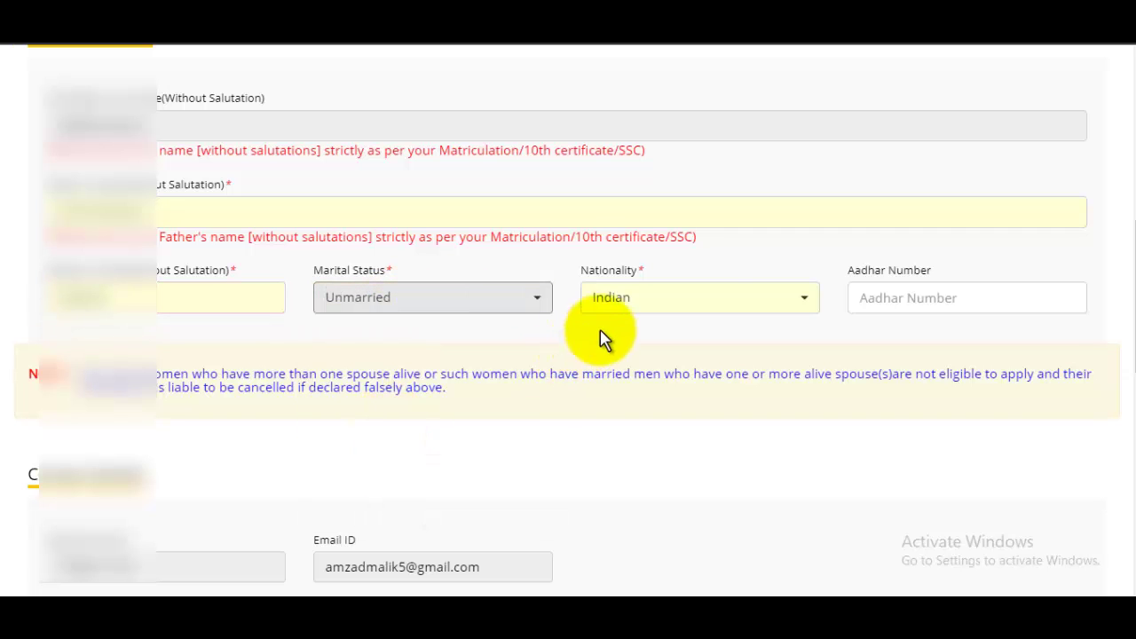
click(723, 315)
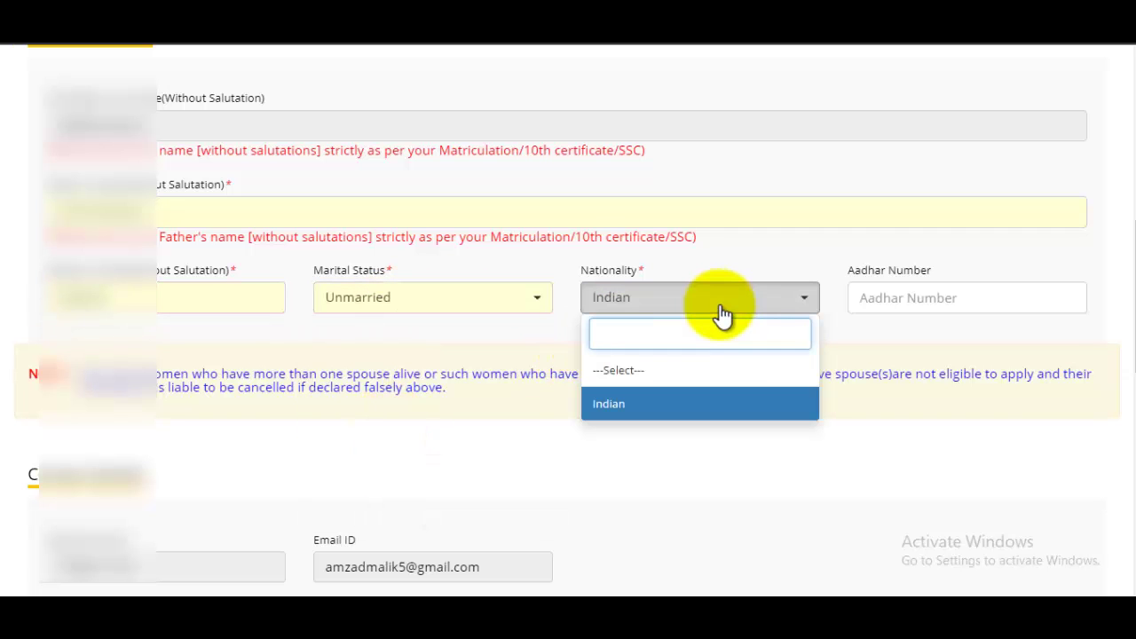
click(695, 406)
click(887, 305)
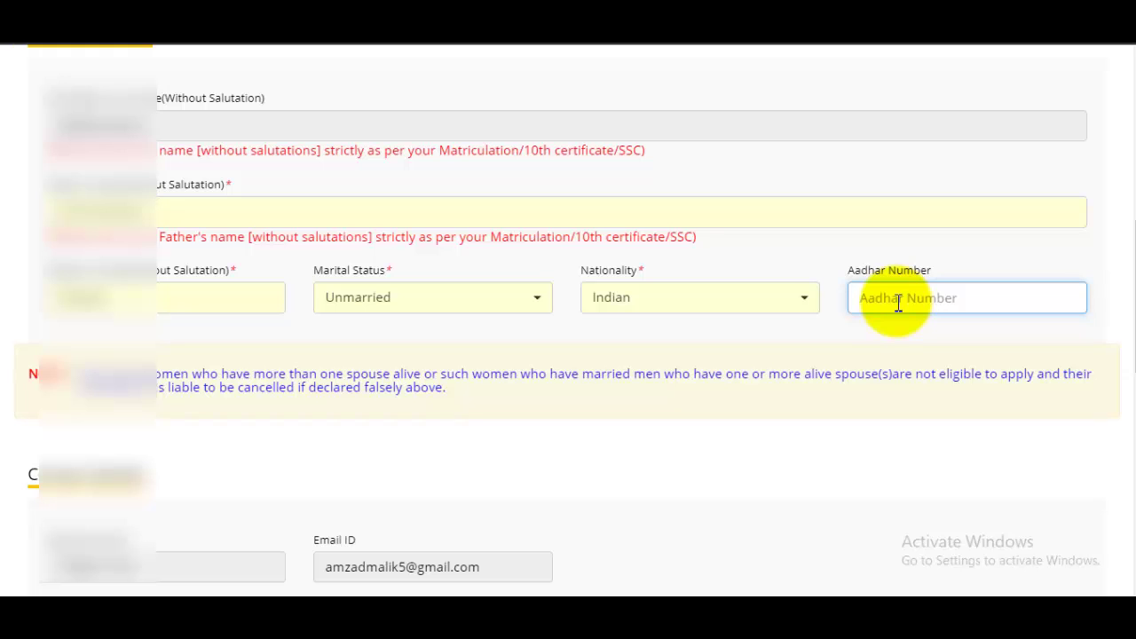
Set the state in the present address details to Uttar Pradesh.
scroll(861, 306, down, 2)
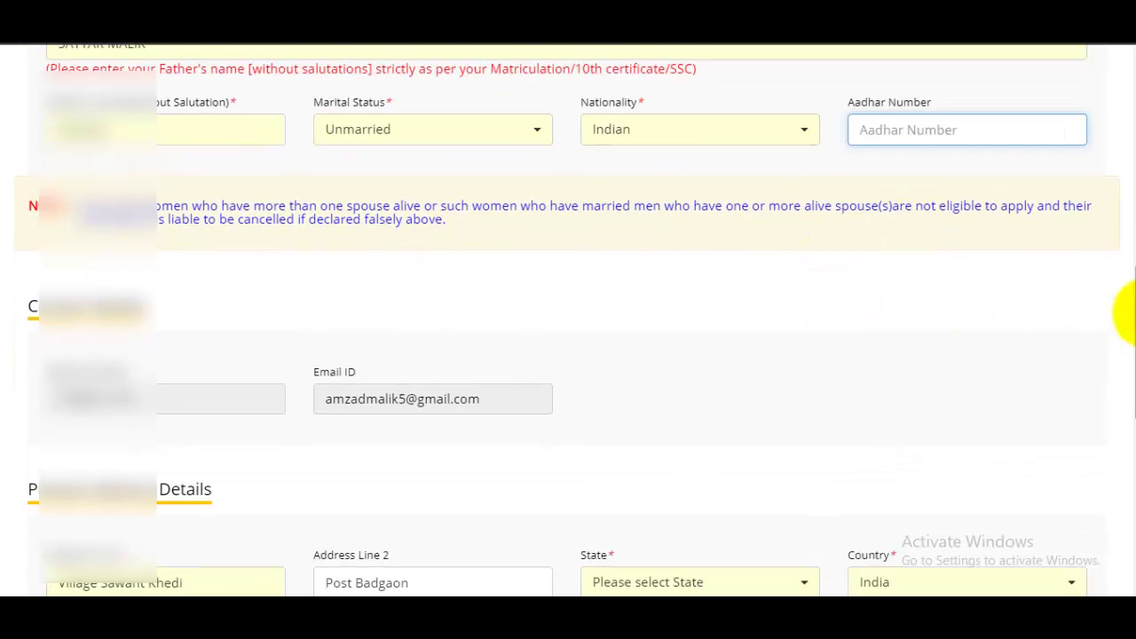
drag(1124, 317, 1118, 418)
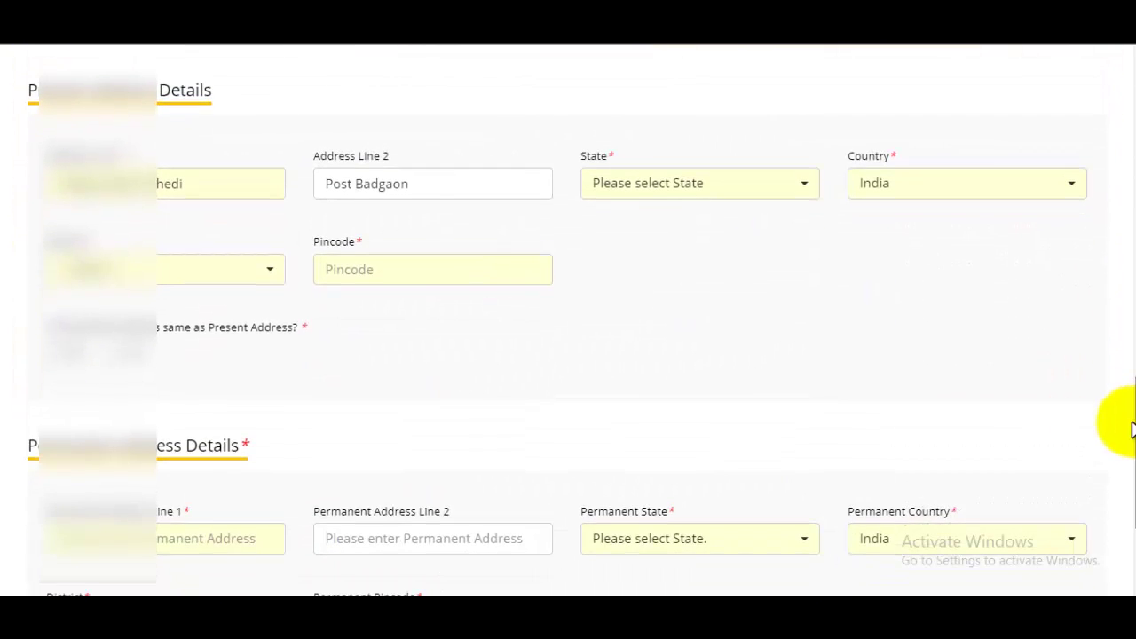
click(198, 180)
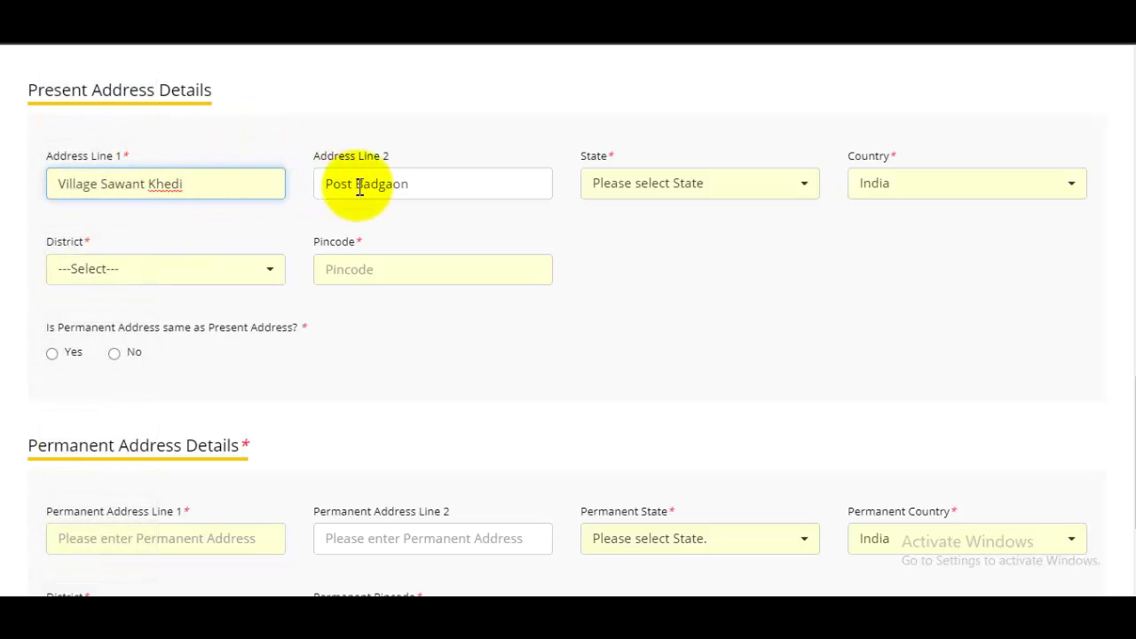
click(433, 186)
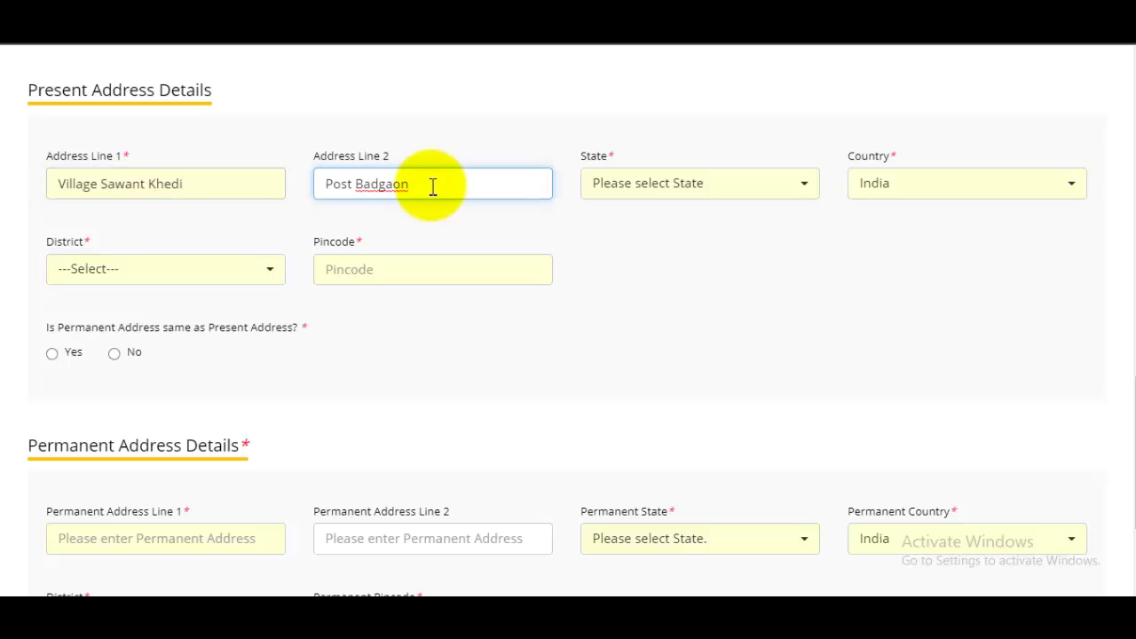
click(680, 190)
text(h)
key(BackSpace)
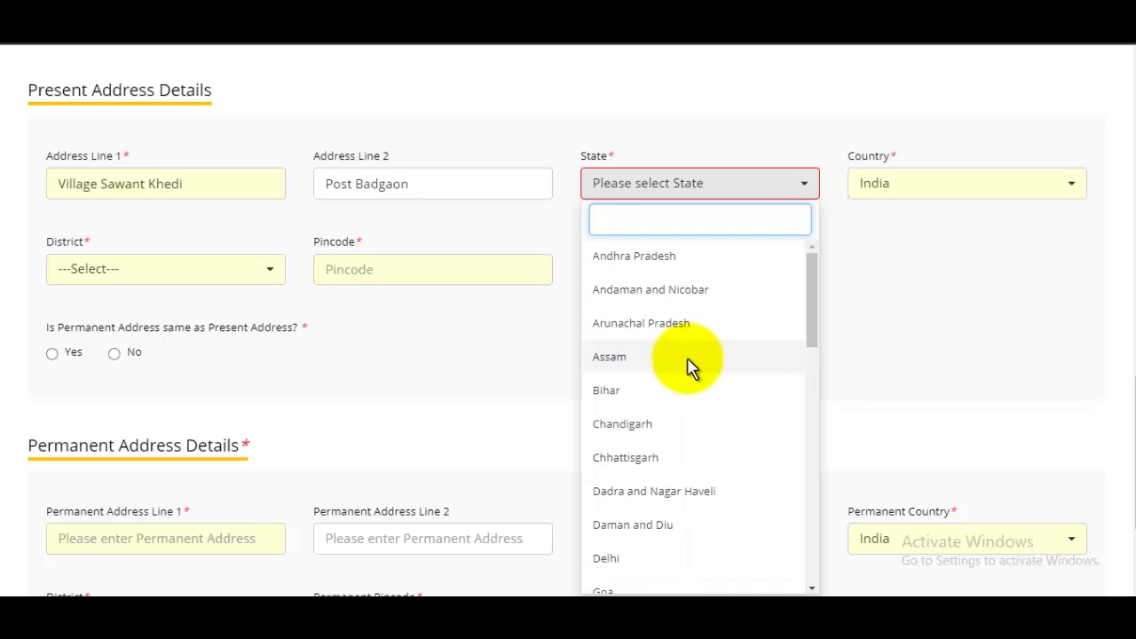
text(utt)
click(653, 259)
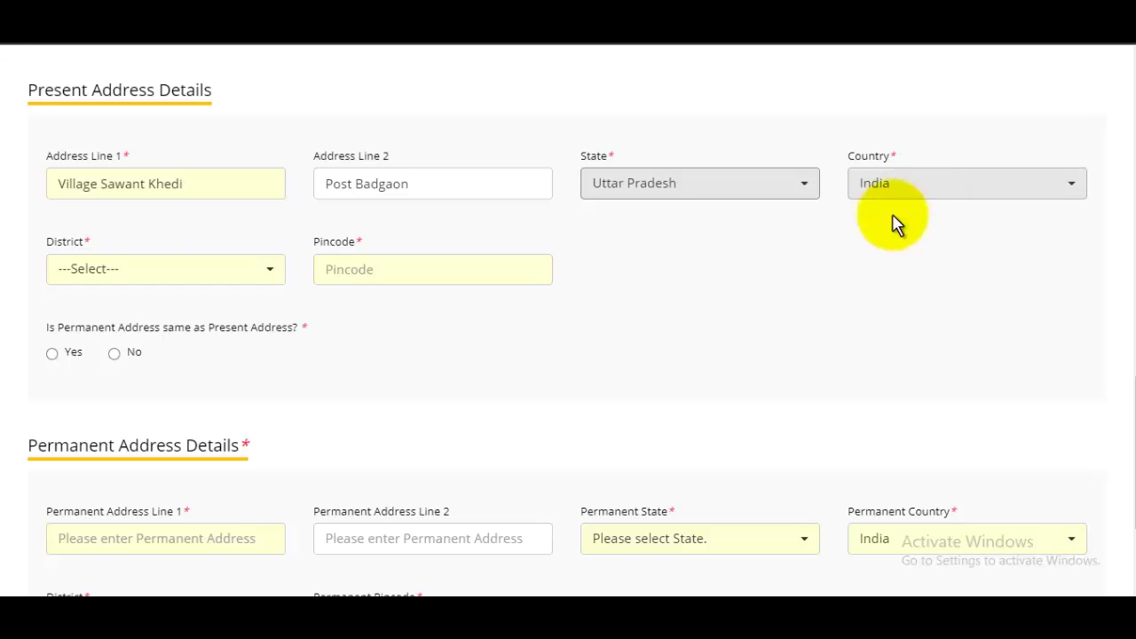
Select the candidate's district and enter the pincode in the present address details.
click(203, 286)
text(saha)
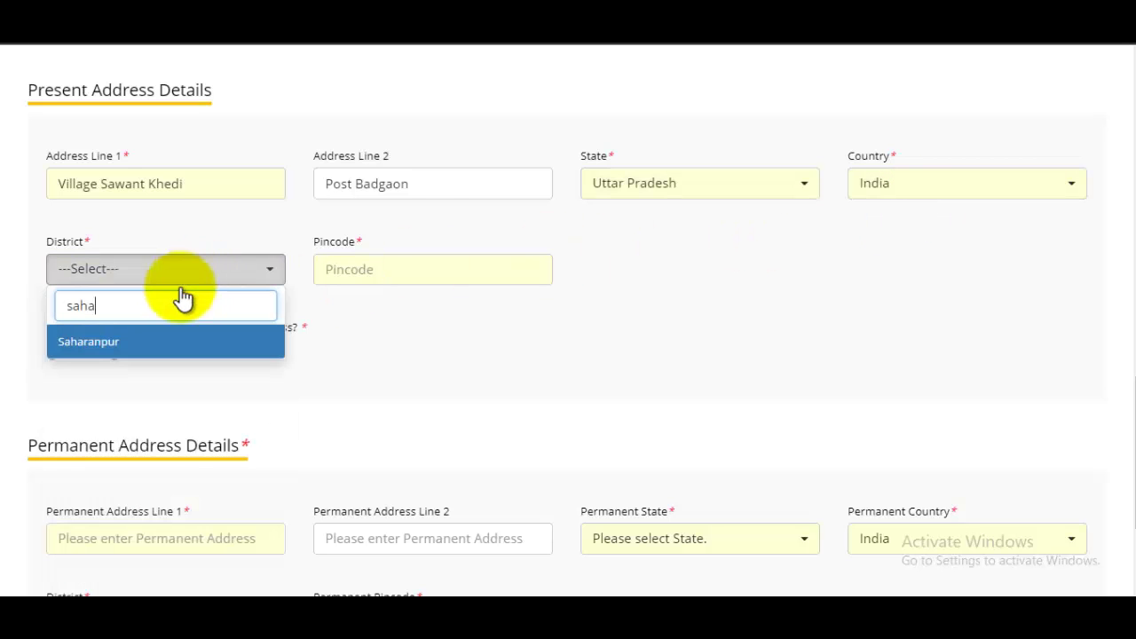
click(134, 343)
click(375, 271)
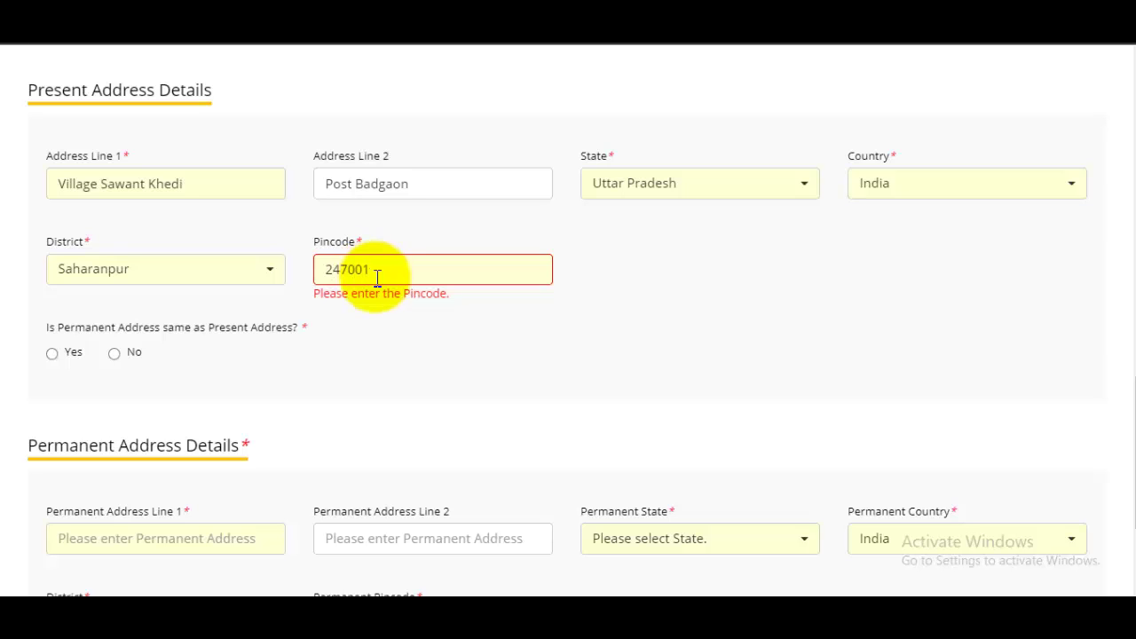
text(247001)
click(333, 330)
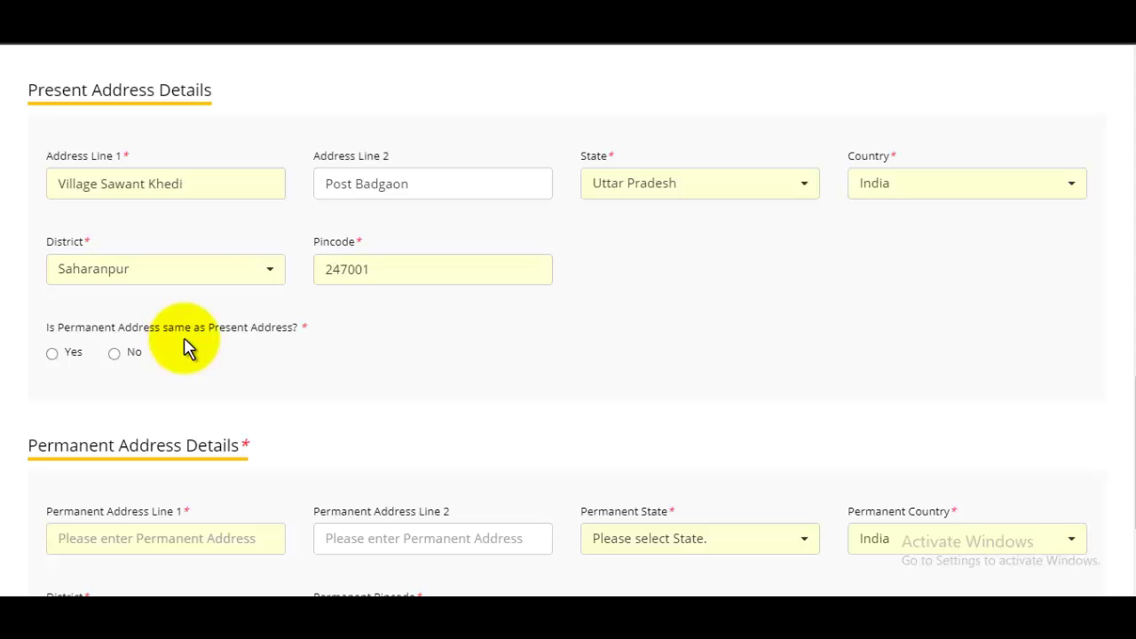
Mark the permanent address as the same as the present address, then save and proceed to the qualification details.
click(53, 353)
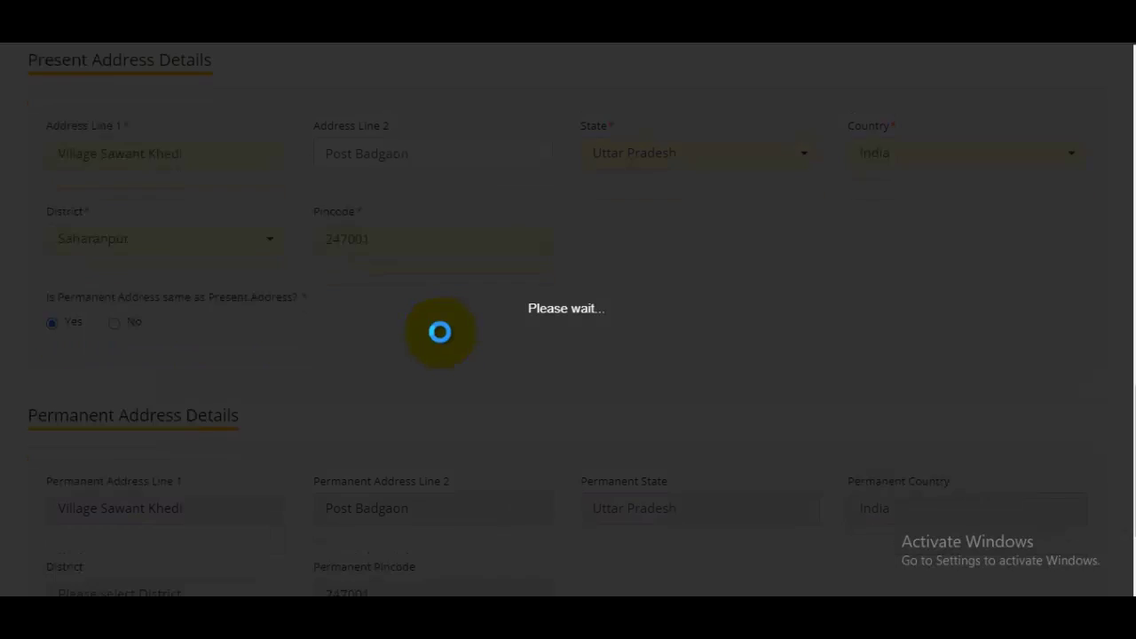
scroll(674, 307, down, 2)
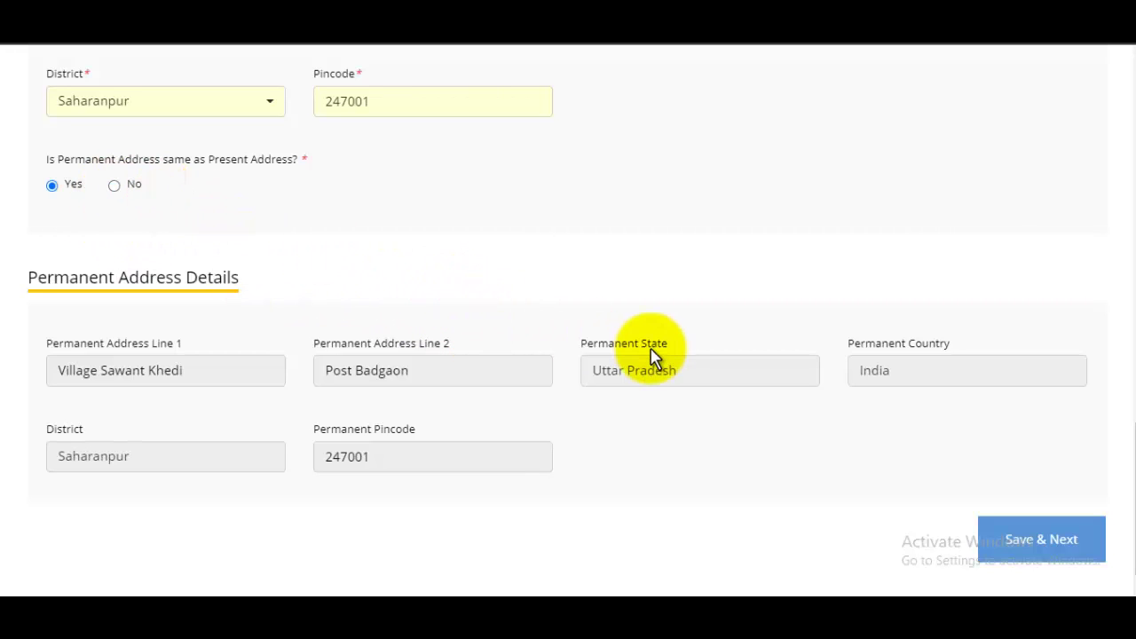
click(1038, 537)
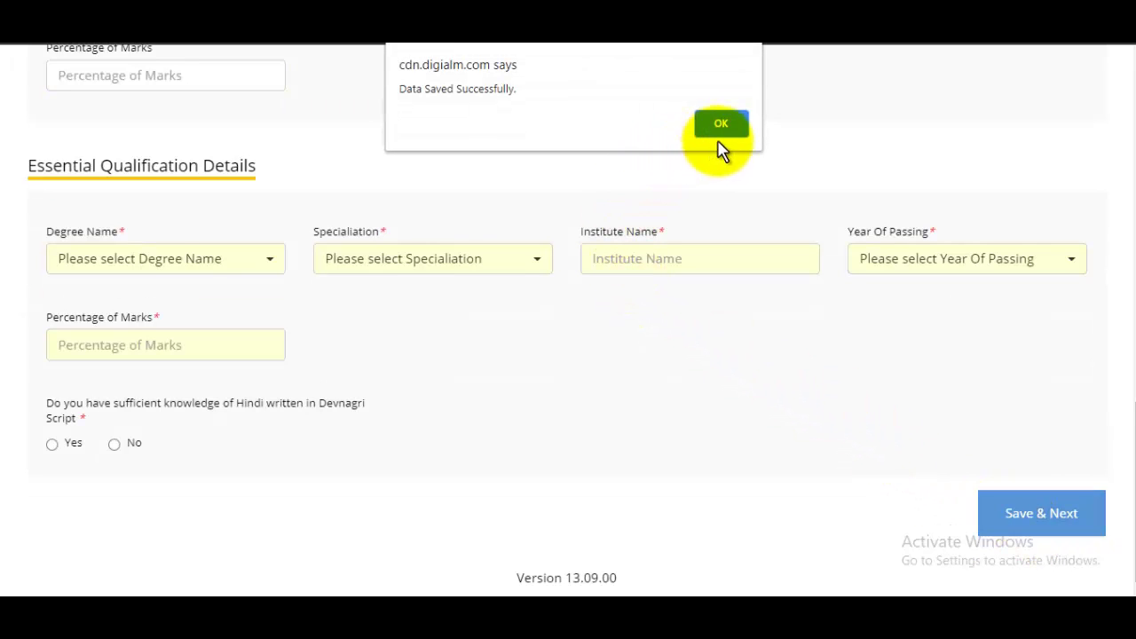
click(723, 124)
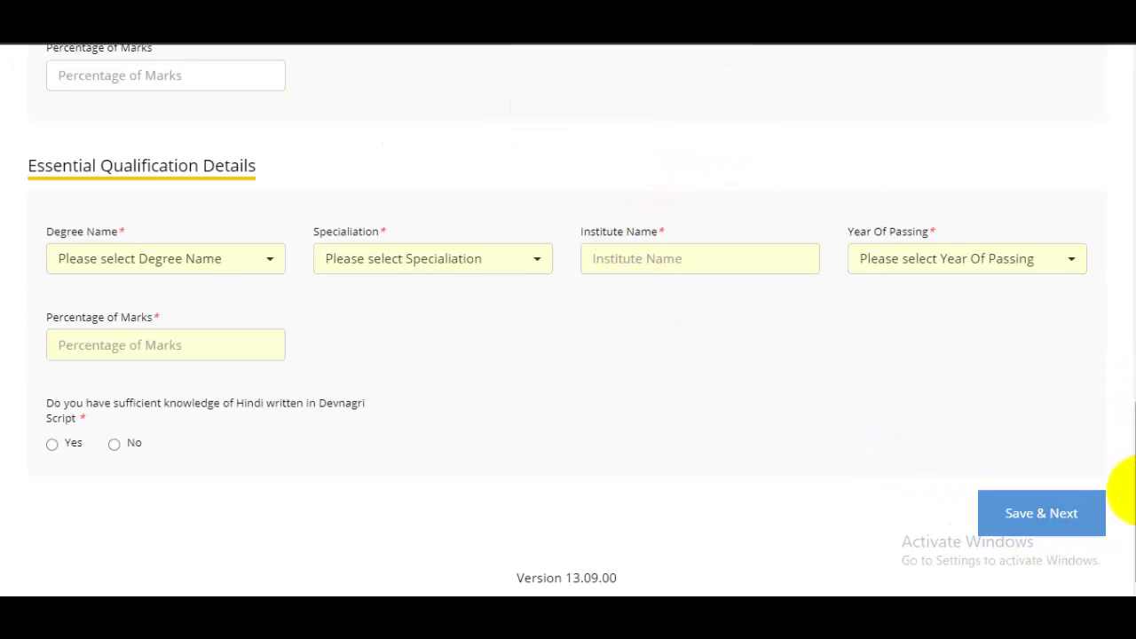
Fill the matriculation details with board UP Board, institute RCP Inter Collage and subject combination Hindi English Maths Science.
drag(1129, 444, 1132, 330)
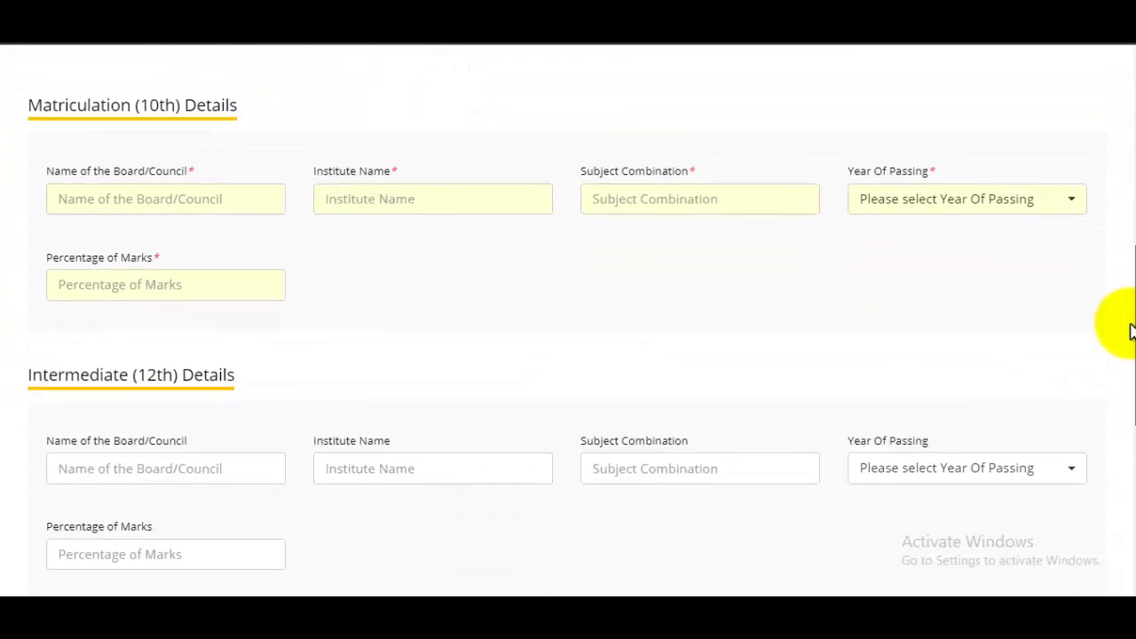
click(209, 184)
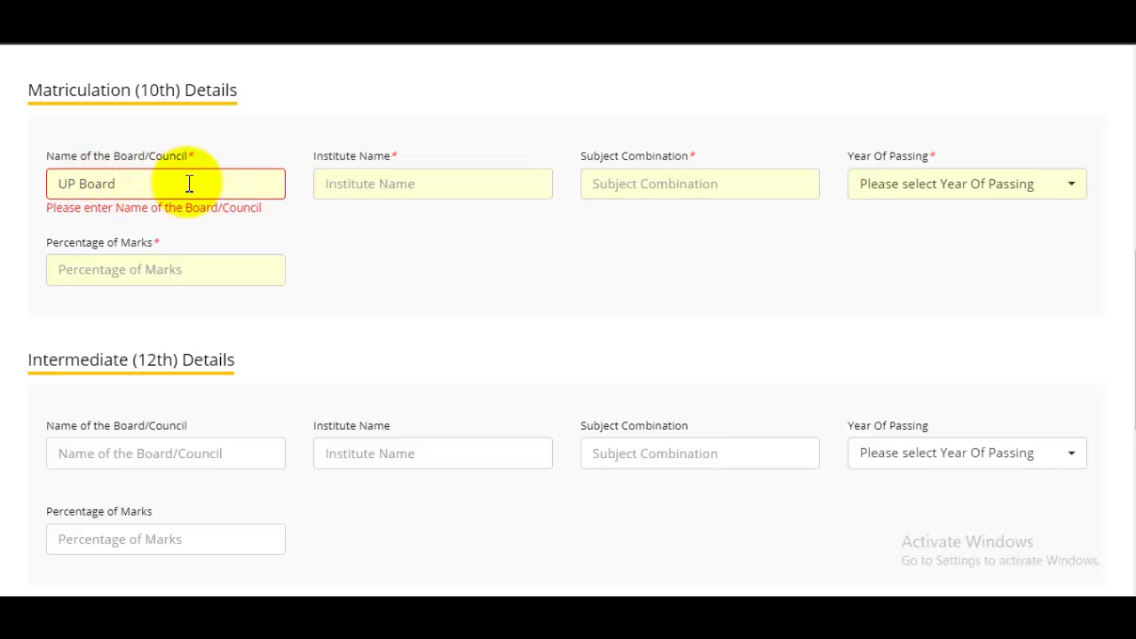
click(380, 184)
text(RCP Inter)
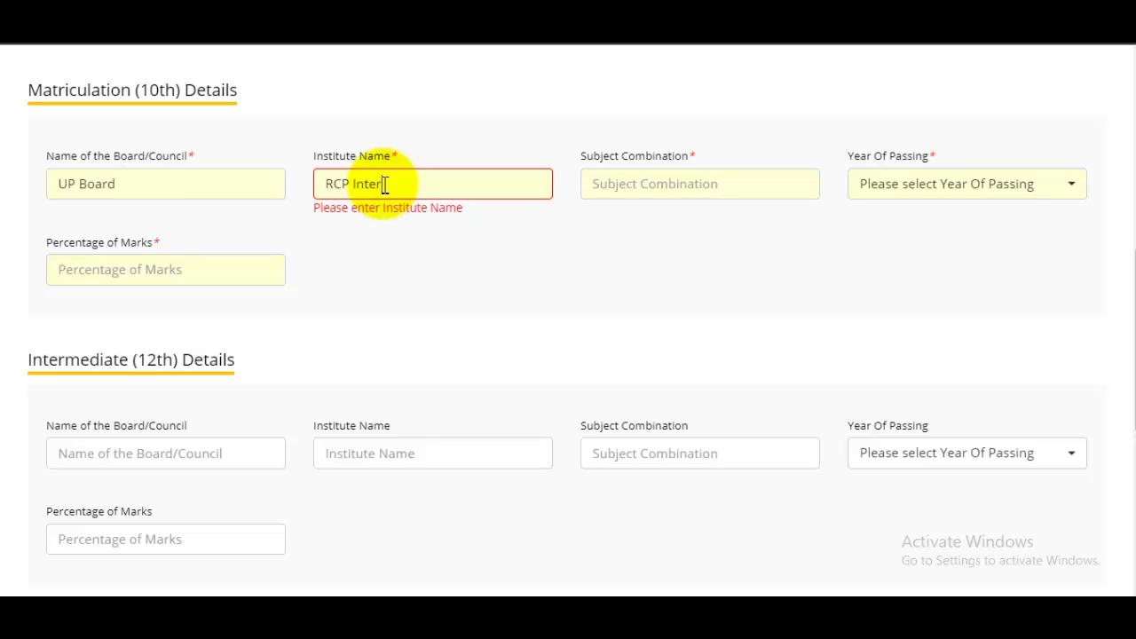
text( Collage)
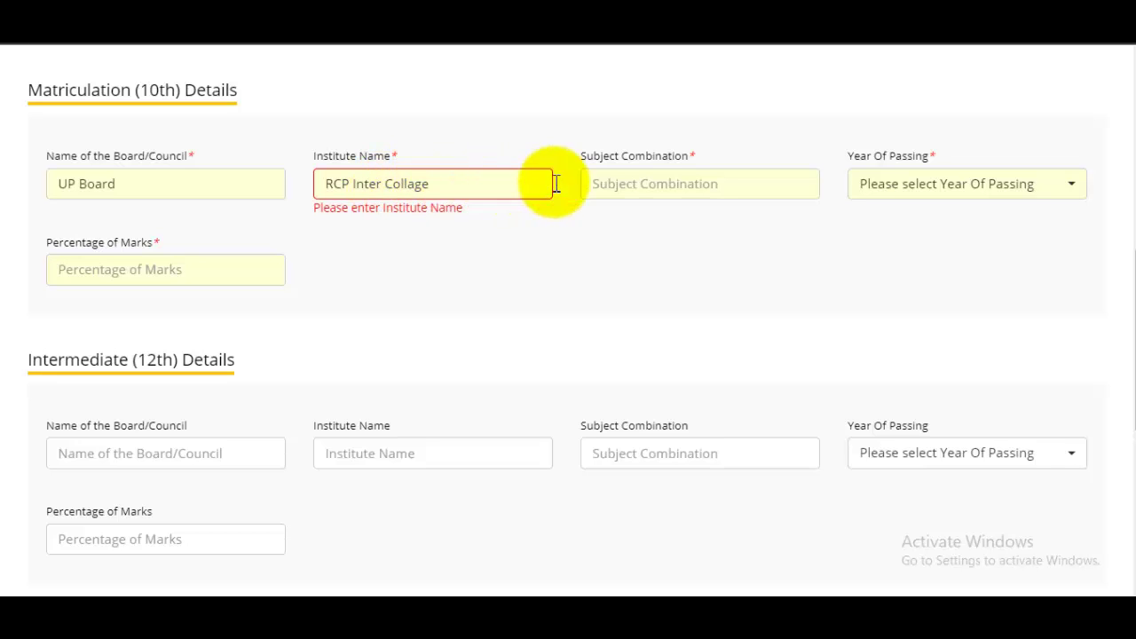
click(665, 172)
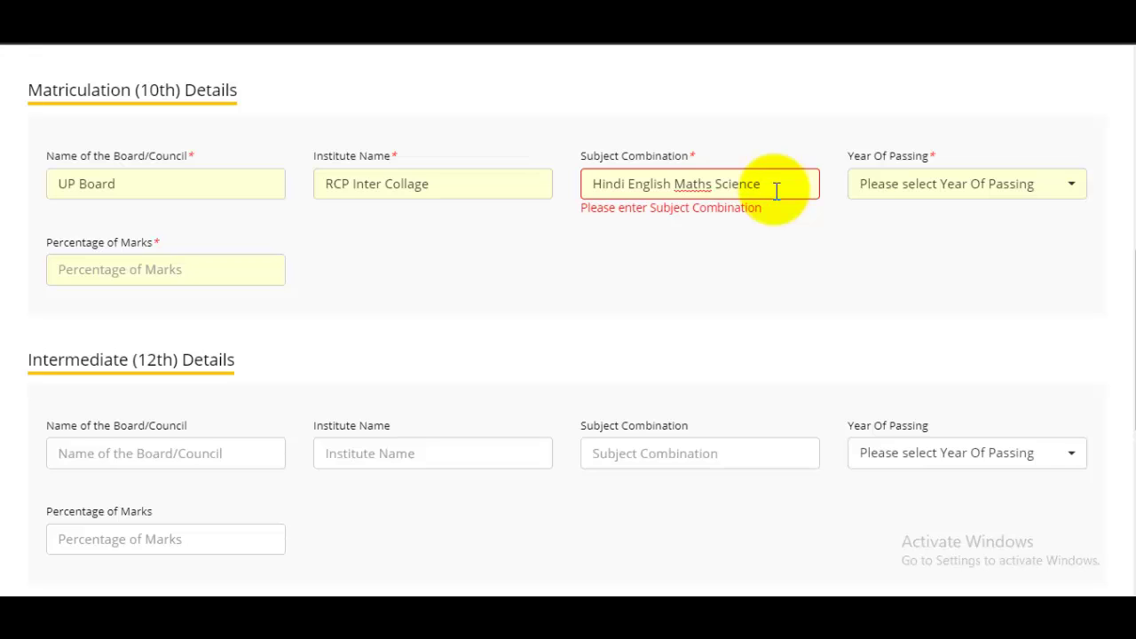
Set the matriculation year of passing to 2012 and the percentage of marks to 94.
click(950, 191)
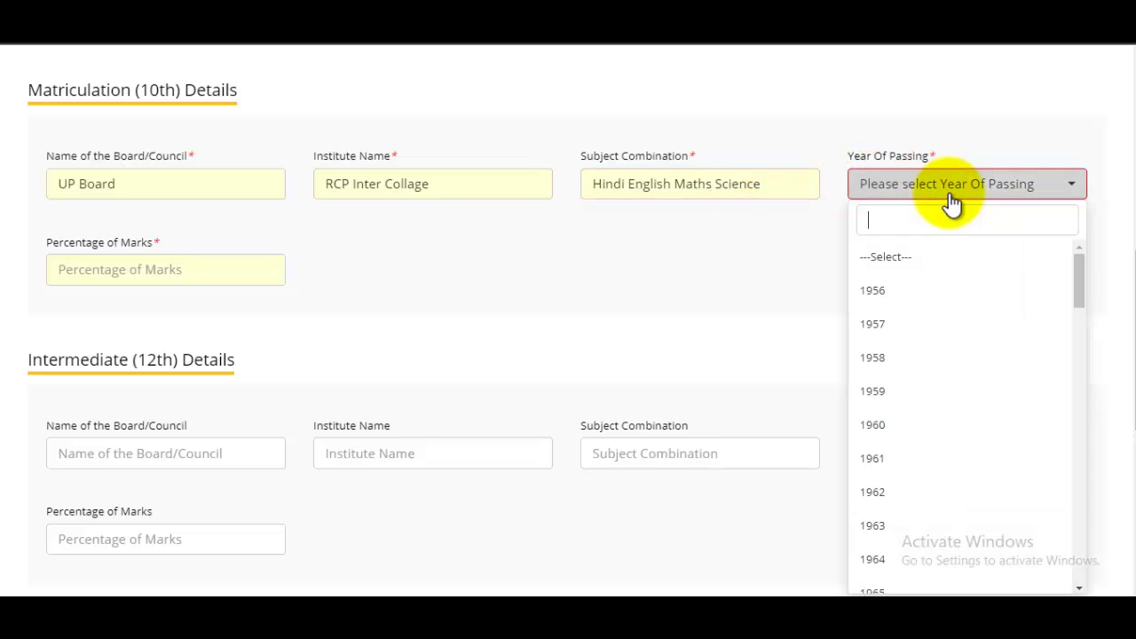
text(201)
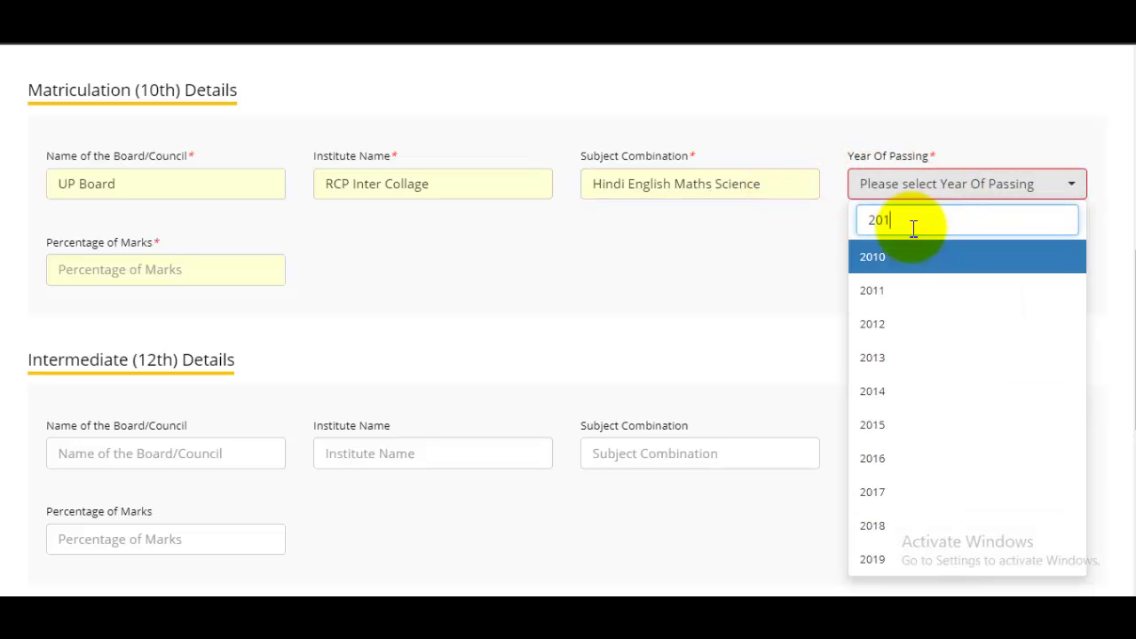
text(2)
click(923, 262)
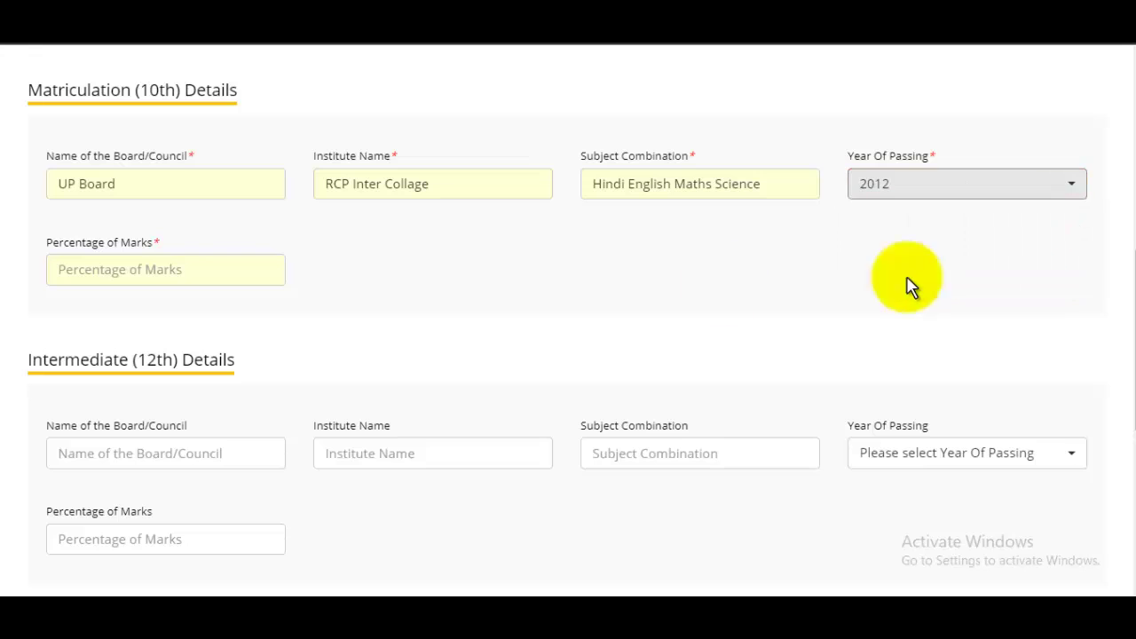
click(183, 277)
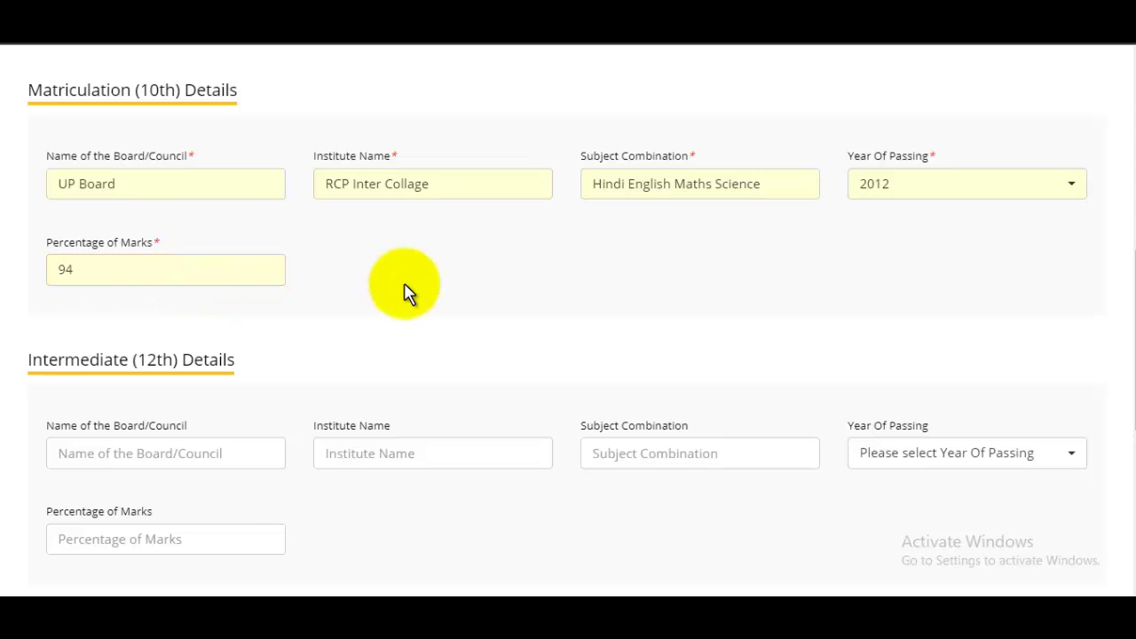
scroll(405, 293, down, 2)
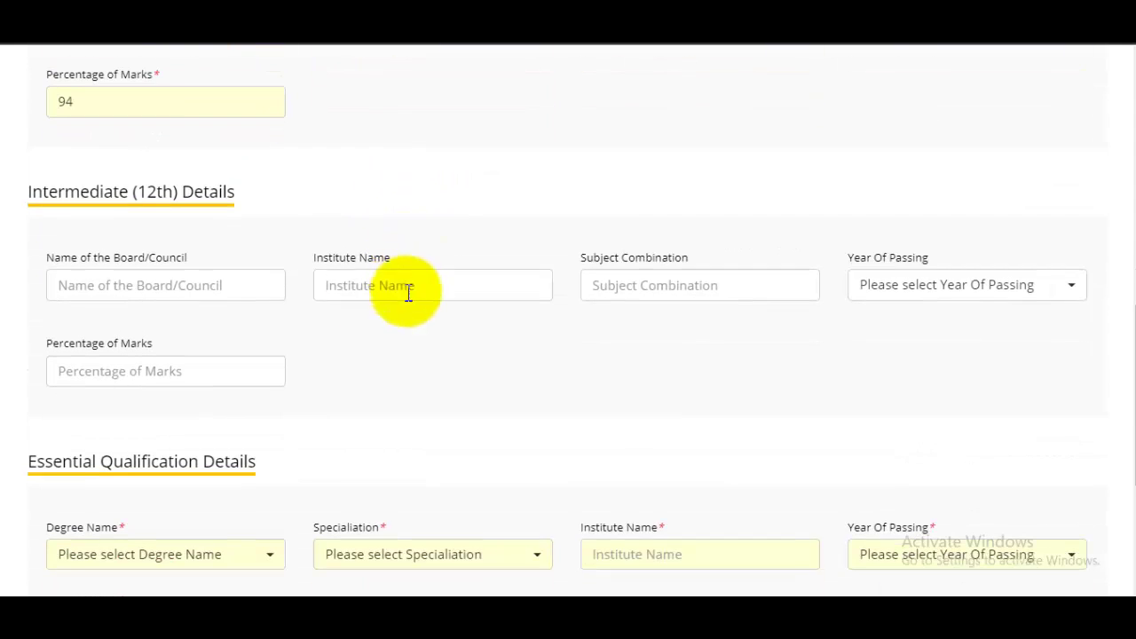
click(171, 280)
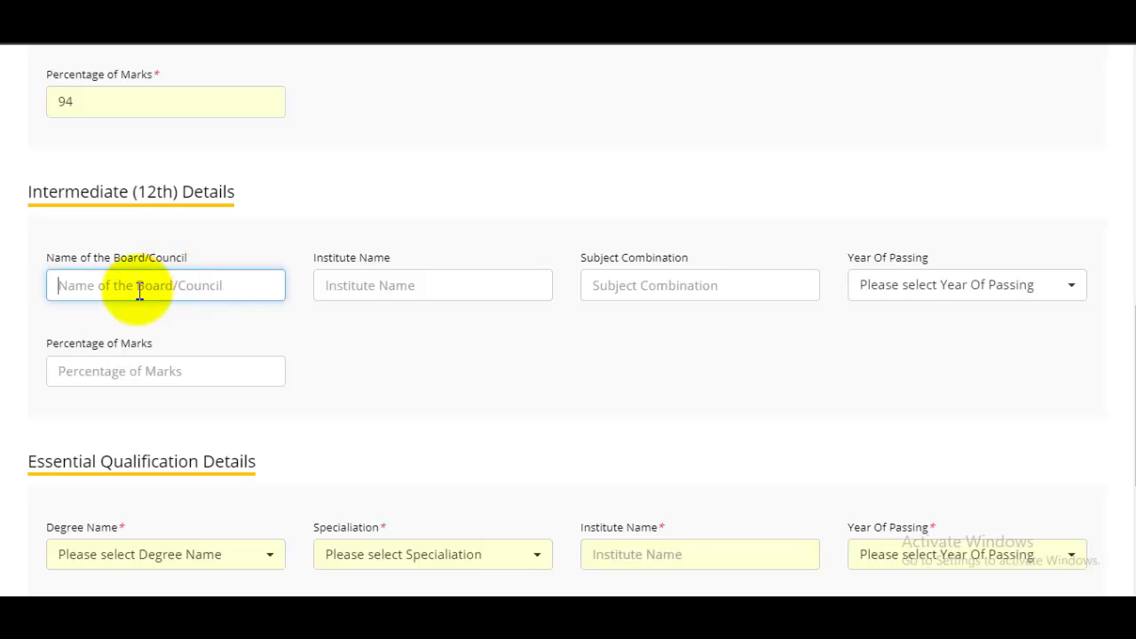
click(718, 291)
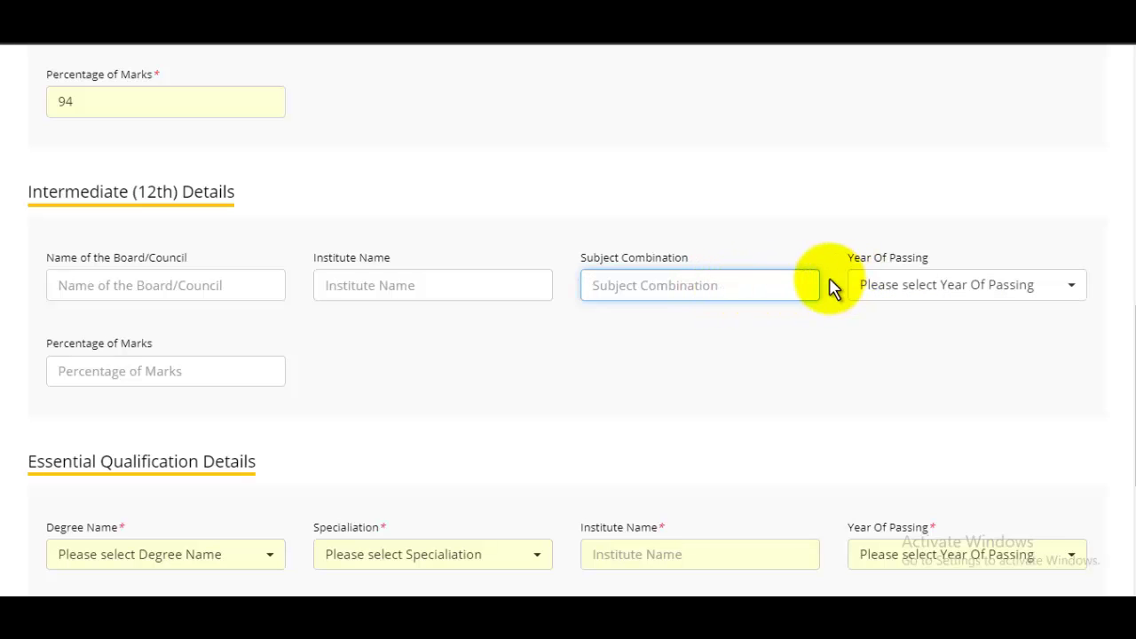
scroll(725, 297, down, 1)
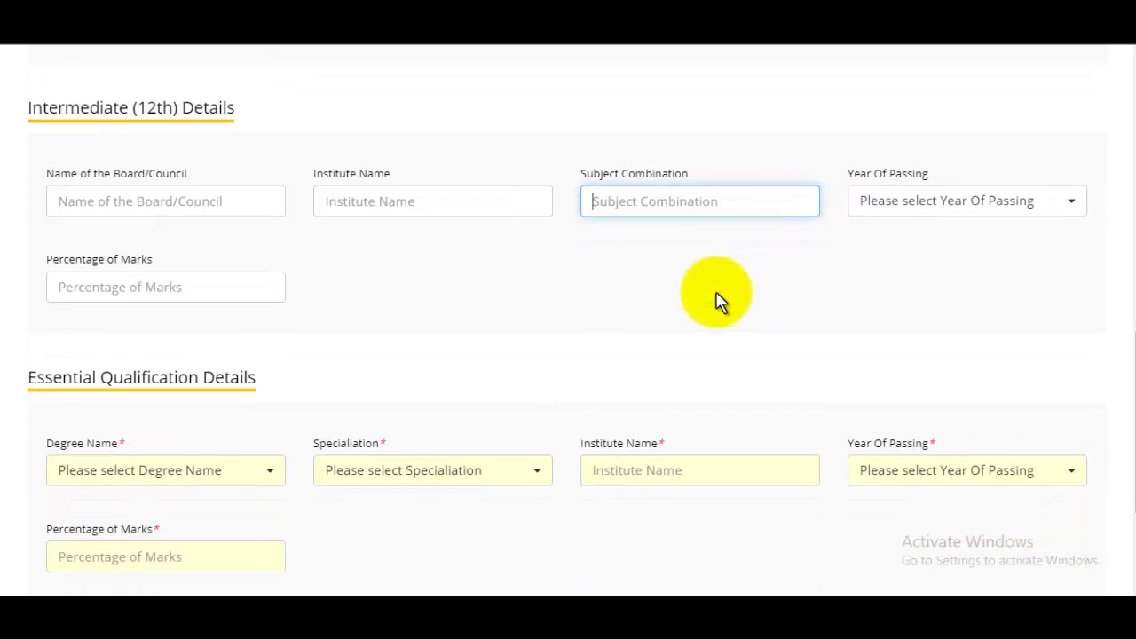
click(156, 287)
Set the essential qualification to option 1, Degree in Civil Engineering from a University or Institution, with Civil Engineering as the specialisation.
scroll(413, 280, down, 3)
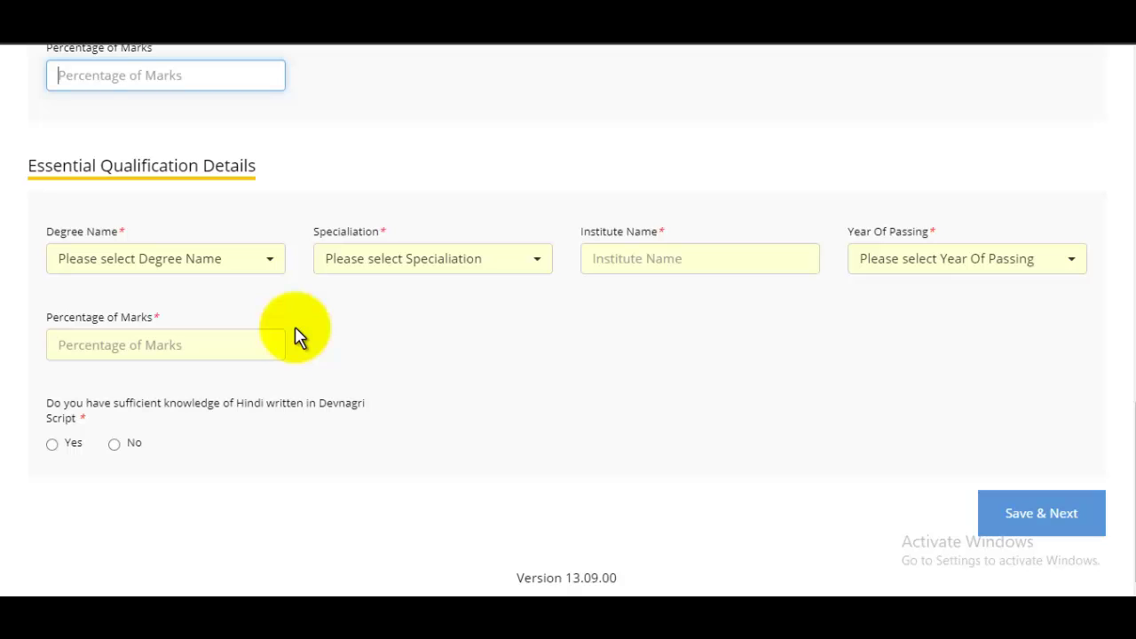
click(171, 271)
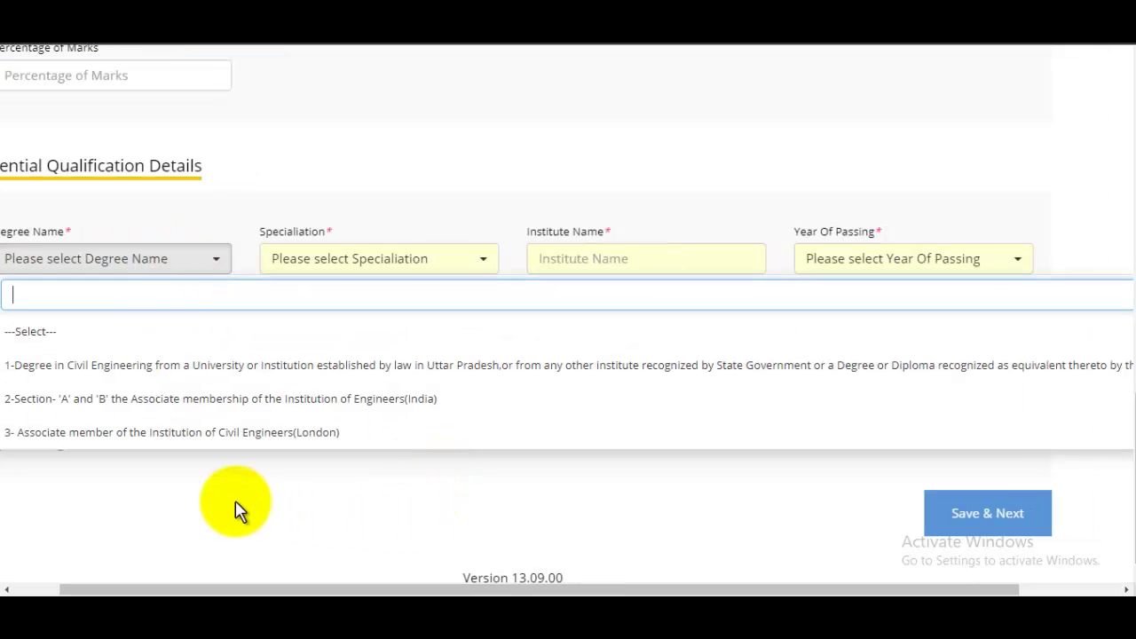
drag(347, 589, 295, 591)
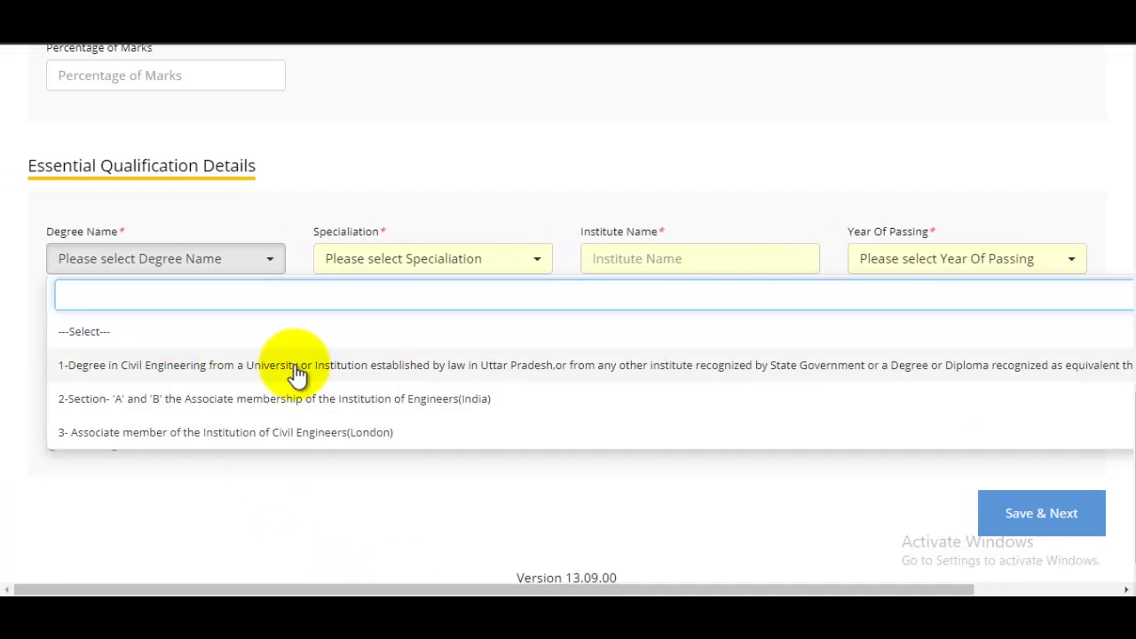
click(187, 373)
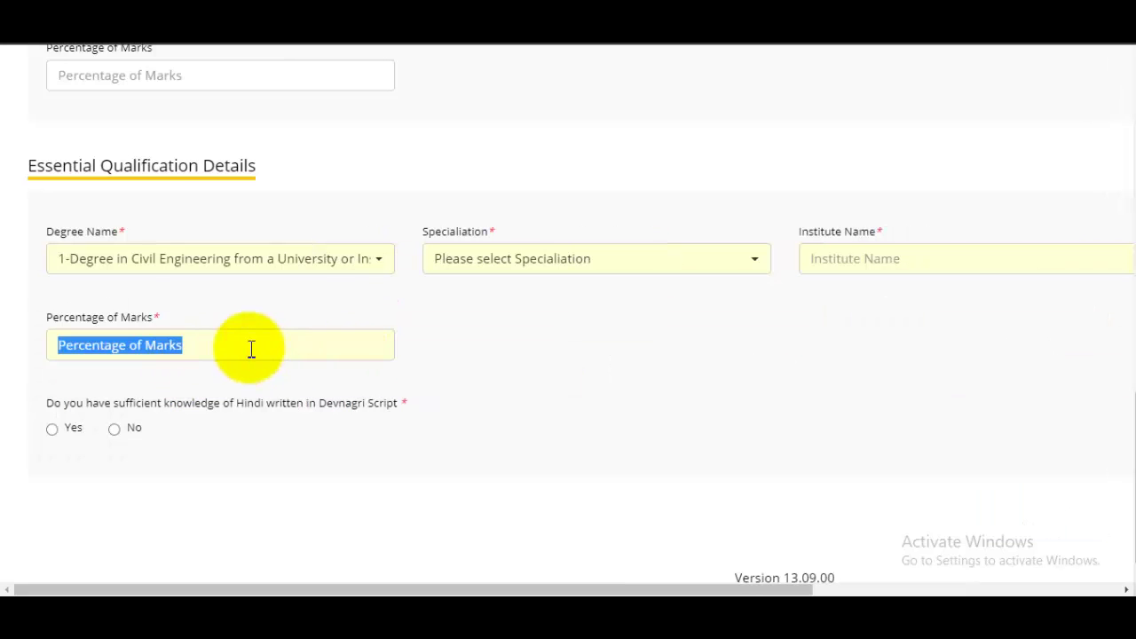
click(548, 278)
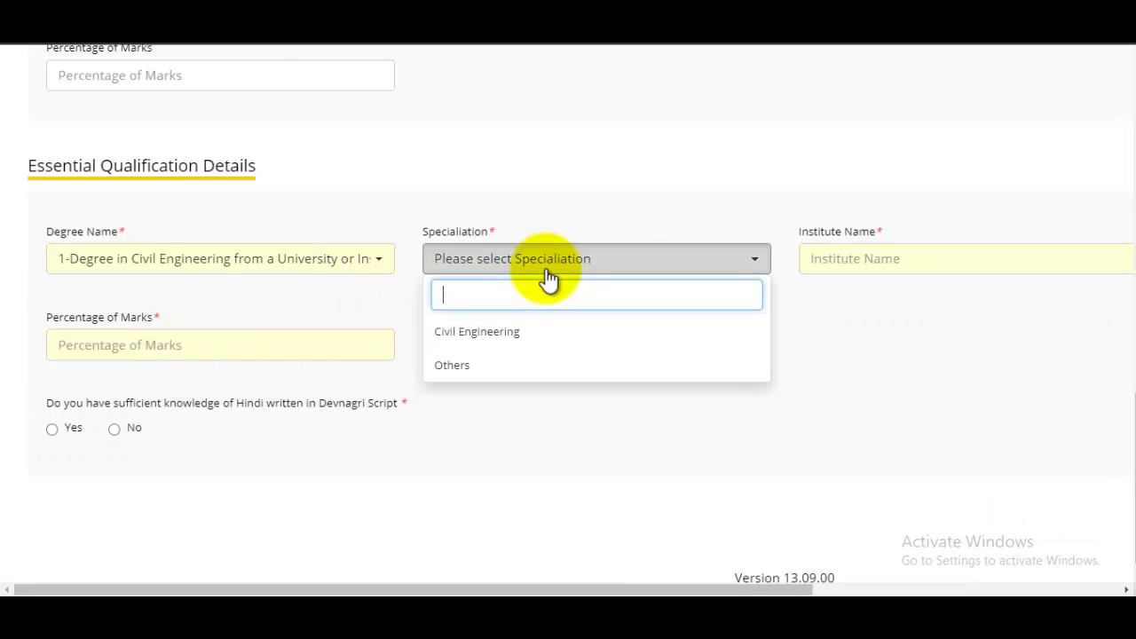
click(468, 344)
Enter CCSU as the essential qualification's institute and 96 as its percentage of marks, and answer Yes to sufficient knowledge of Hindi.
click(904, 264)
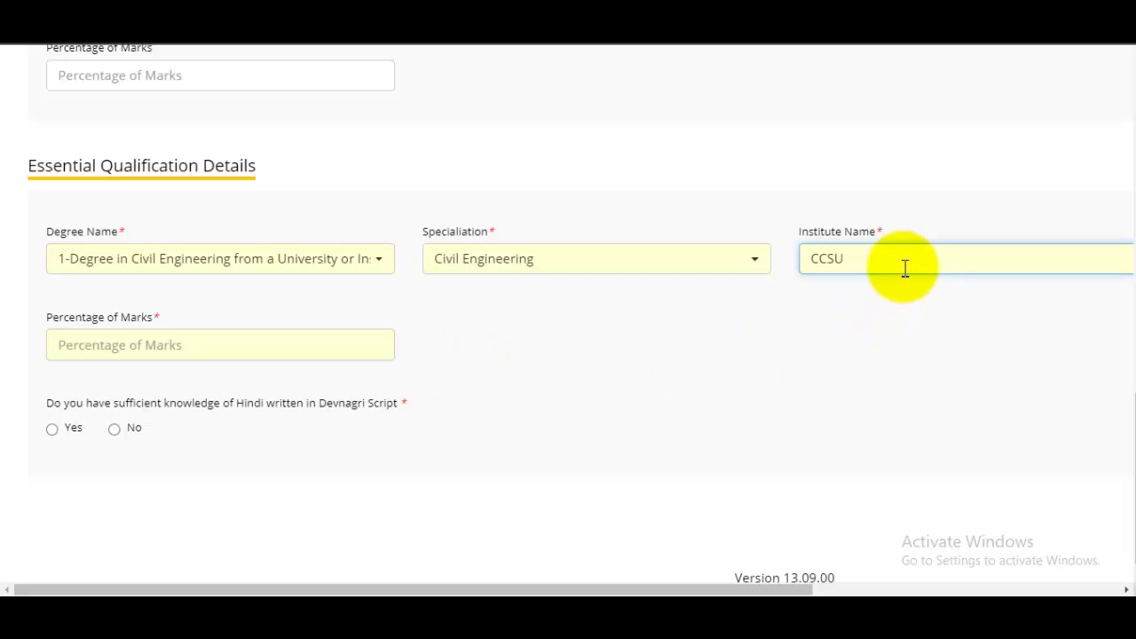
text(CCSU)
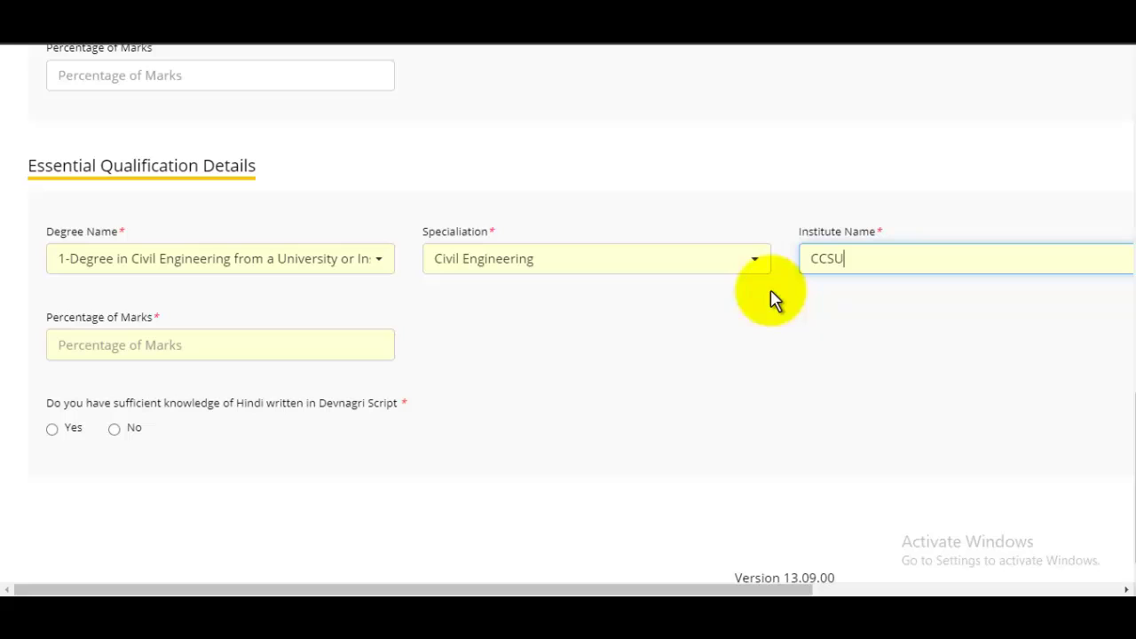
click(238, 348)
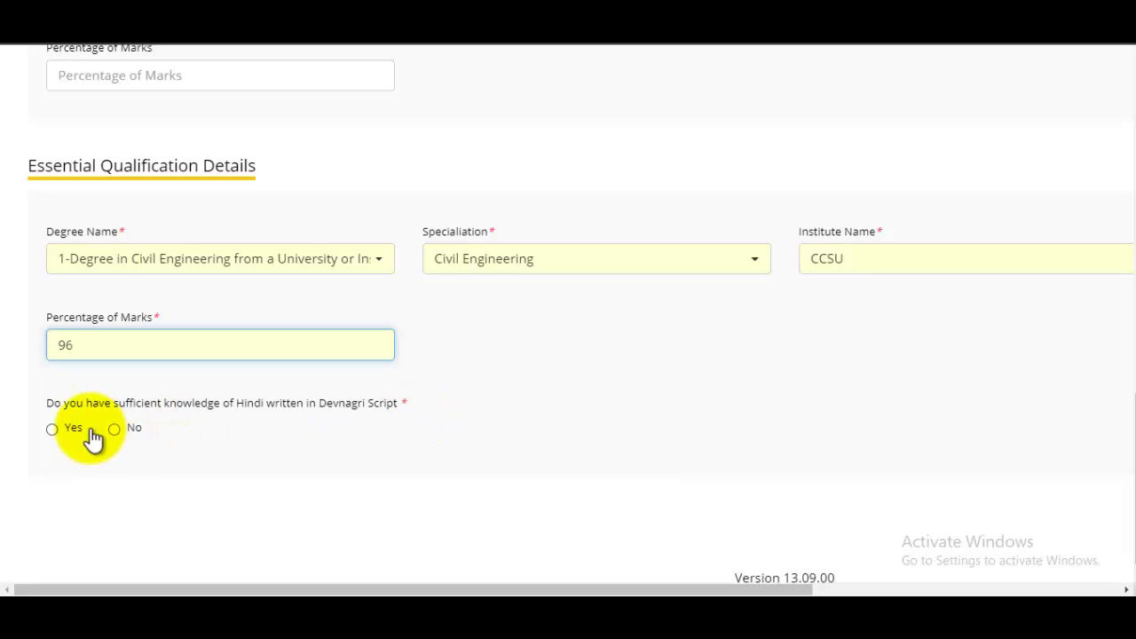
click(52, 429)
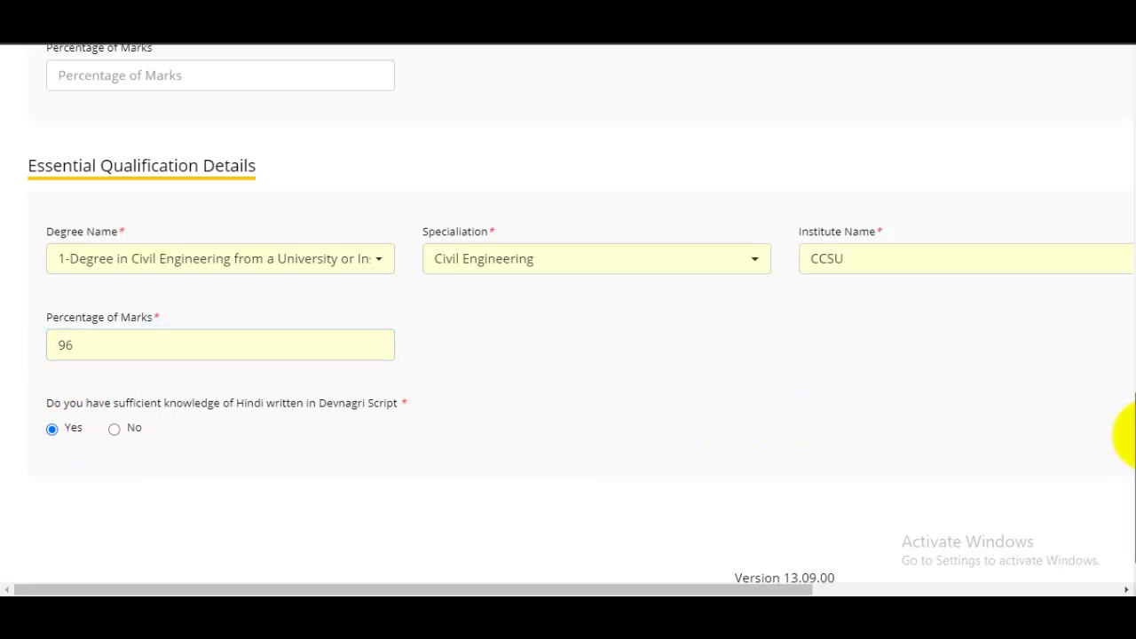
Set the essential qualification's year of passing to 2017, then save the qualification details and proceed.
drag(1120, 431, 1123, 457)
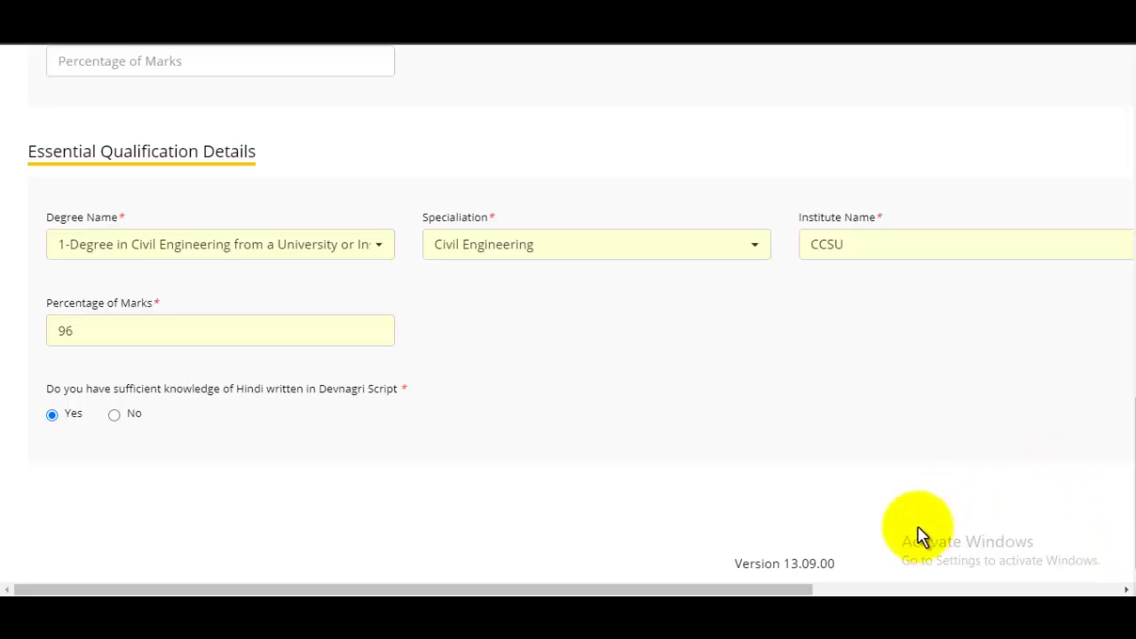
drag(748, 589, 1077, 545)
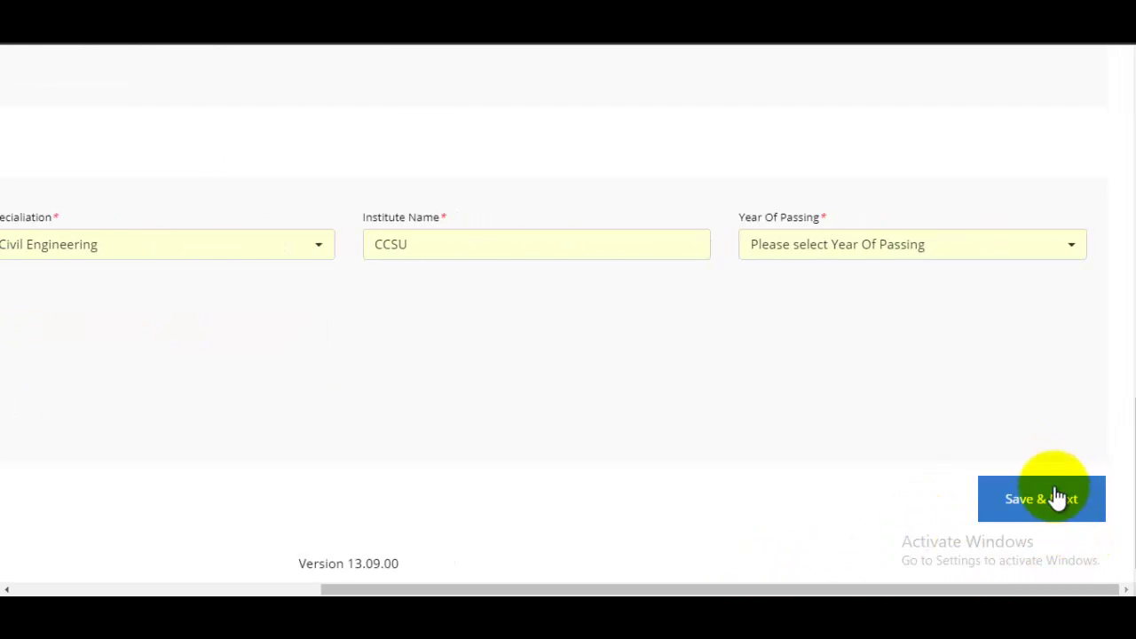
click(888, 245)
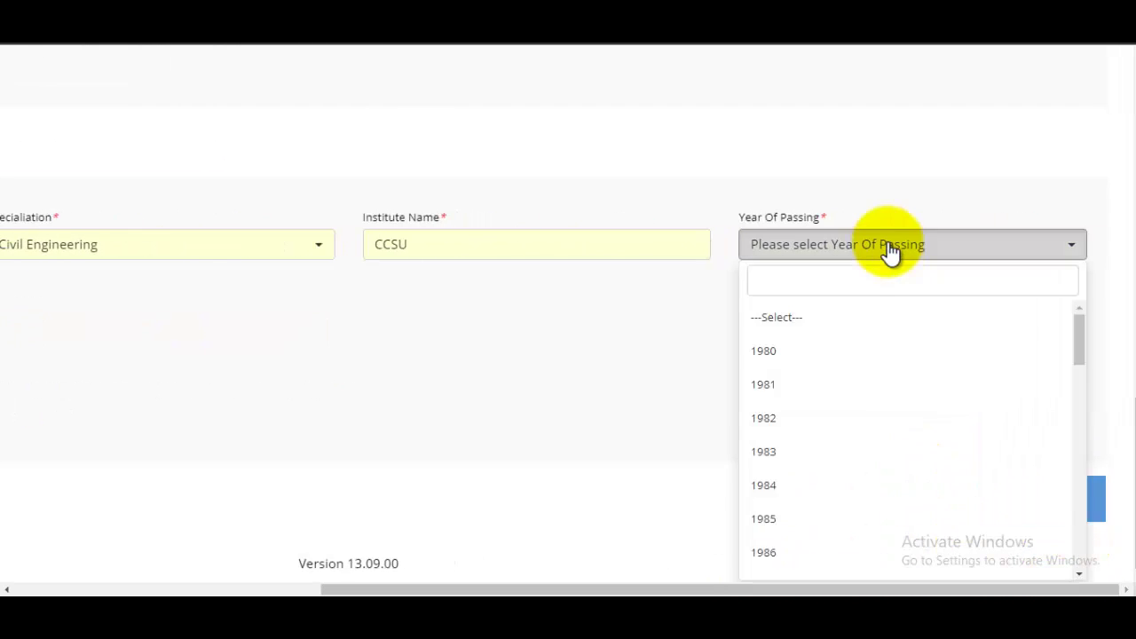
text(2)
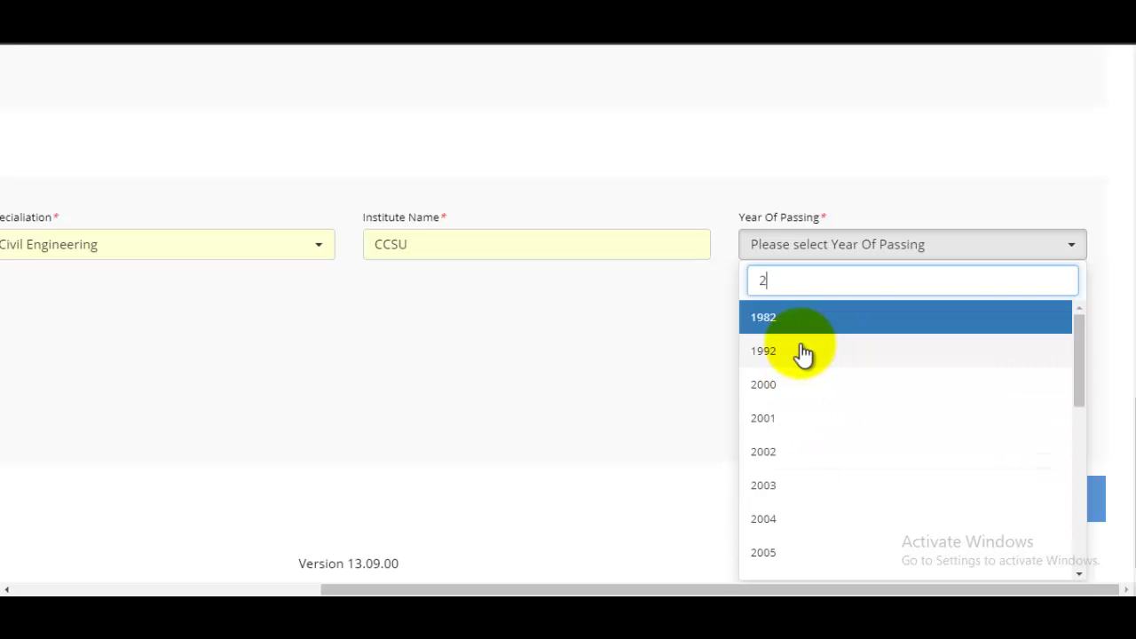
text(017)
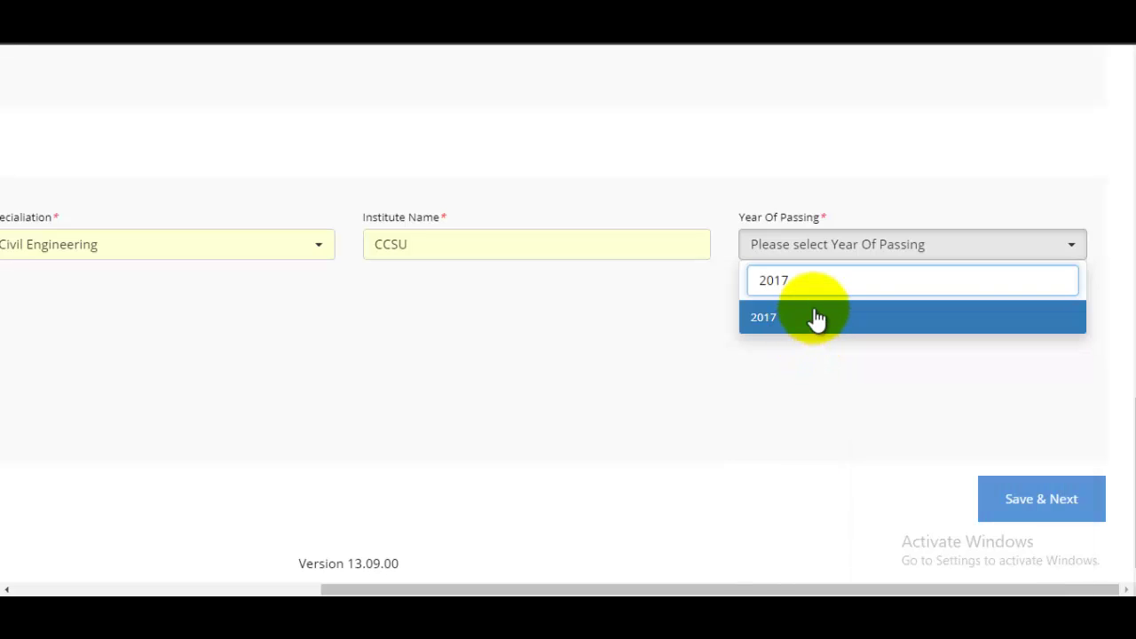
click(813, 319)
click(1015, 499)
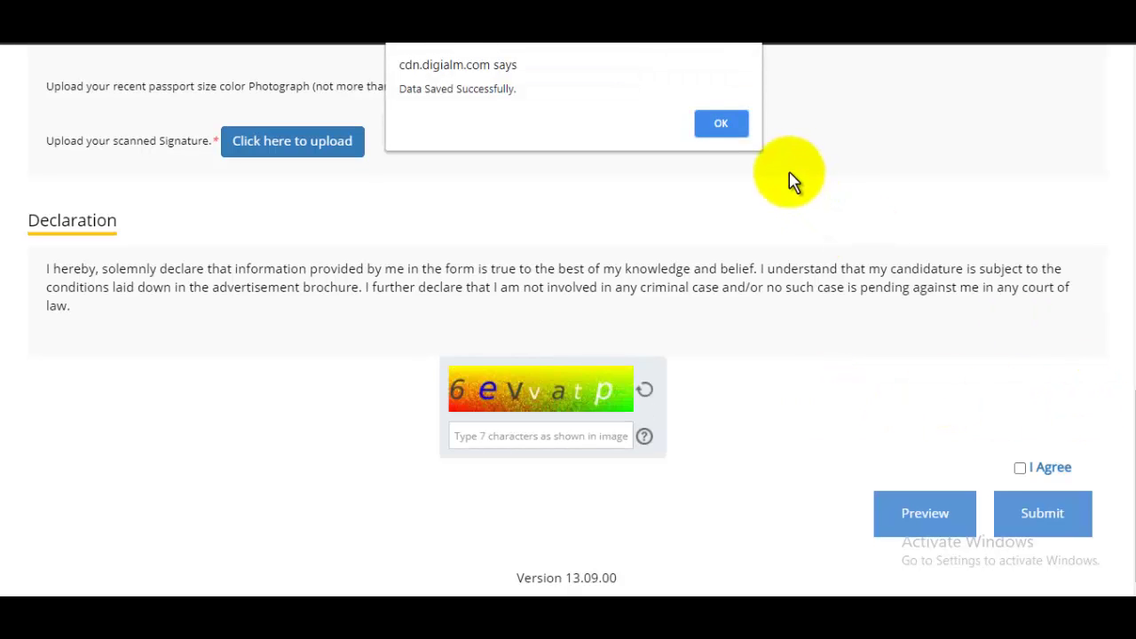
Dismiss the save confirmation and upload the 138 x 174 JPG portrait from the Pictures folder as the passport-size photograph.
click(709, 125)
mouse_move(1127, 381)
mouse_down()
mouse_move(1129, 133)
mouse_move(1115, 183)
mouse_move(1124, 368)
mouse_up()
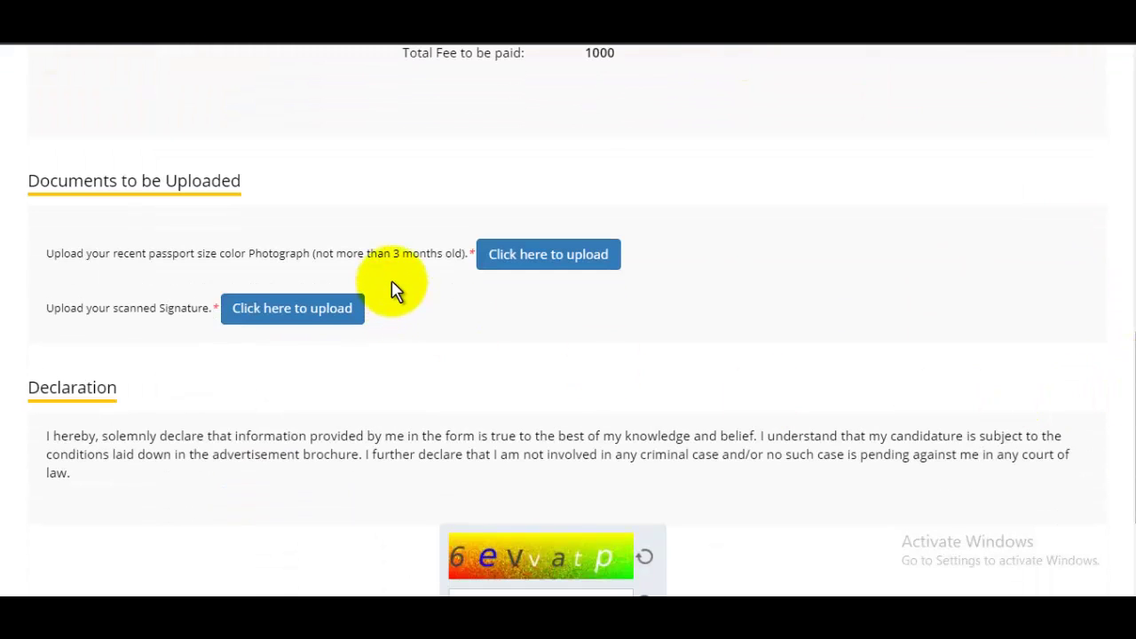
click(572, 257)
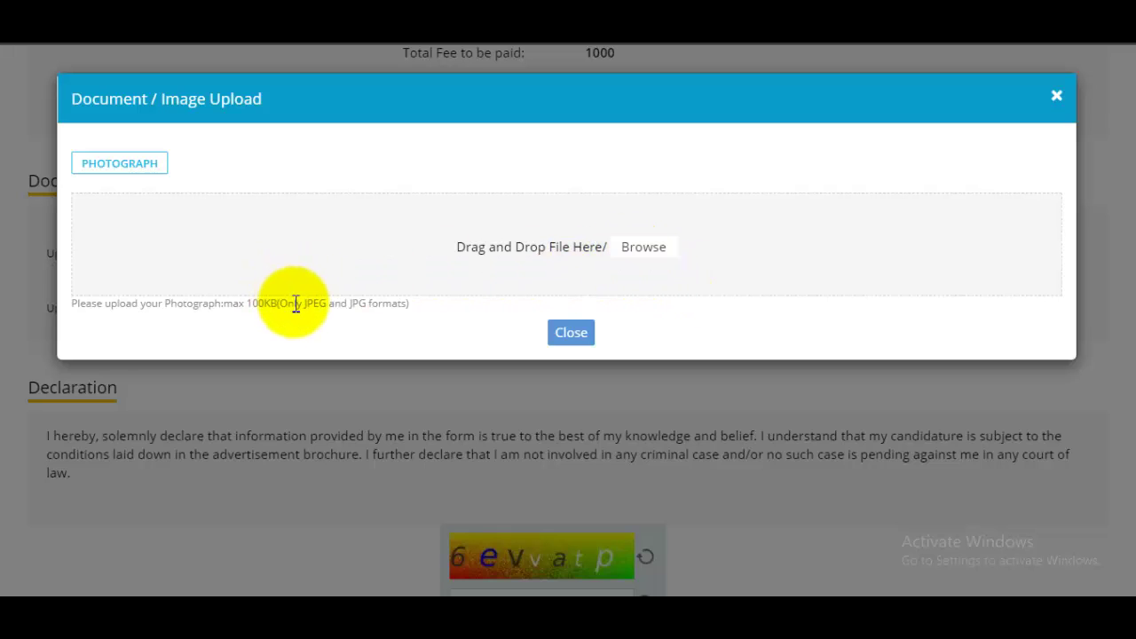
drag(302, 302, 342, 308)
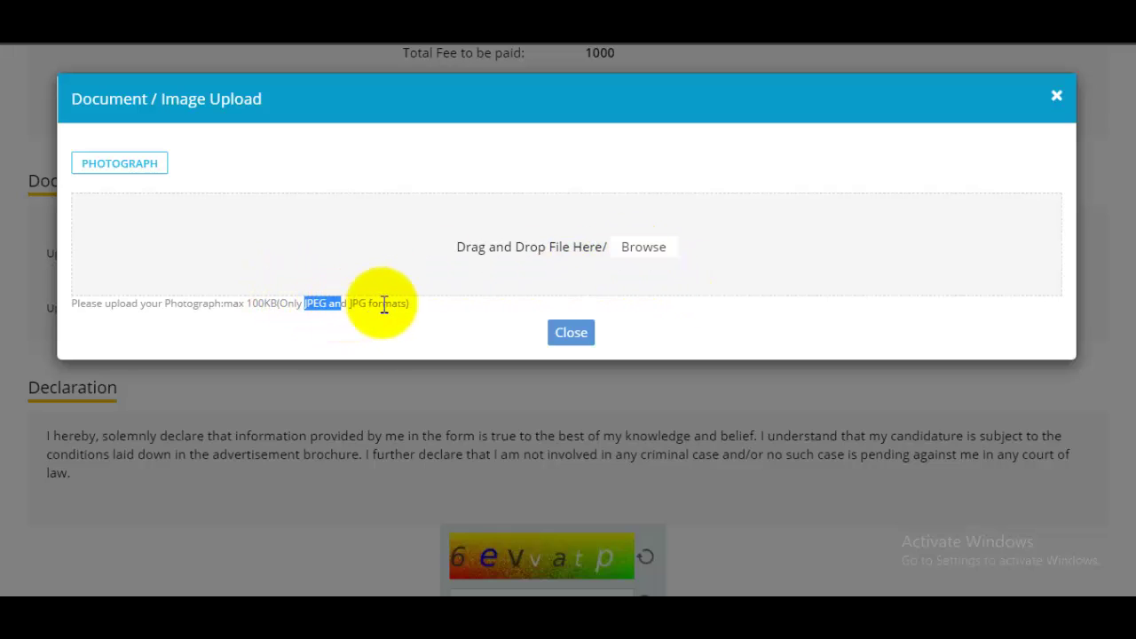
click(644, 251)
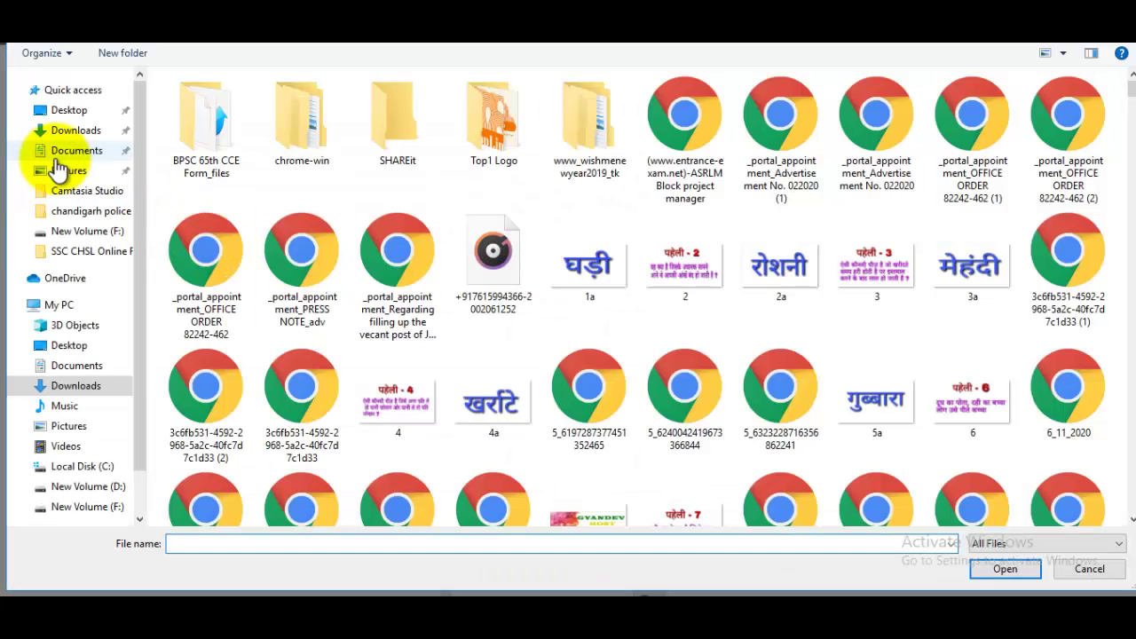
click(66, 170)
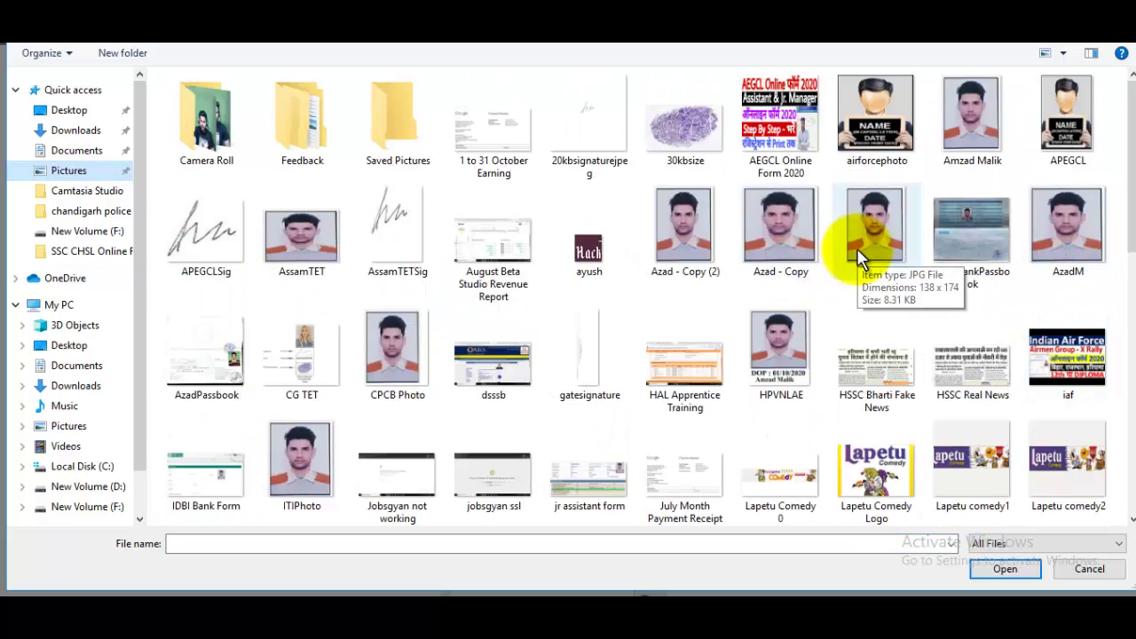
click(868, 245)
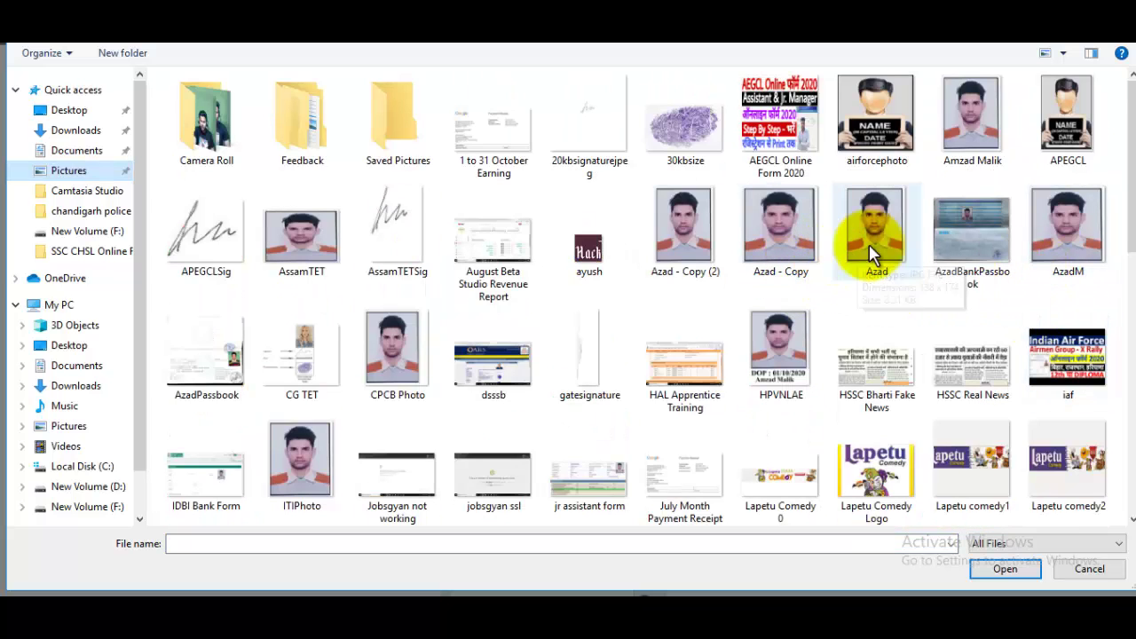
click(1010, 568)
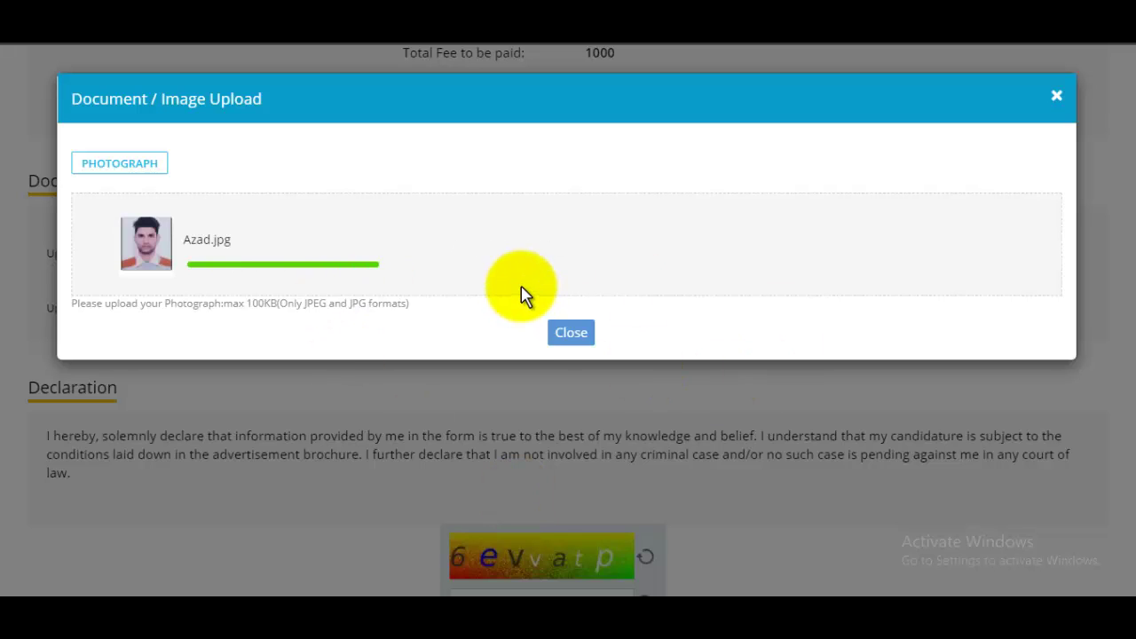
click(577, 357)
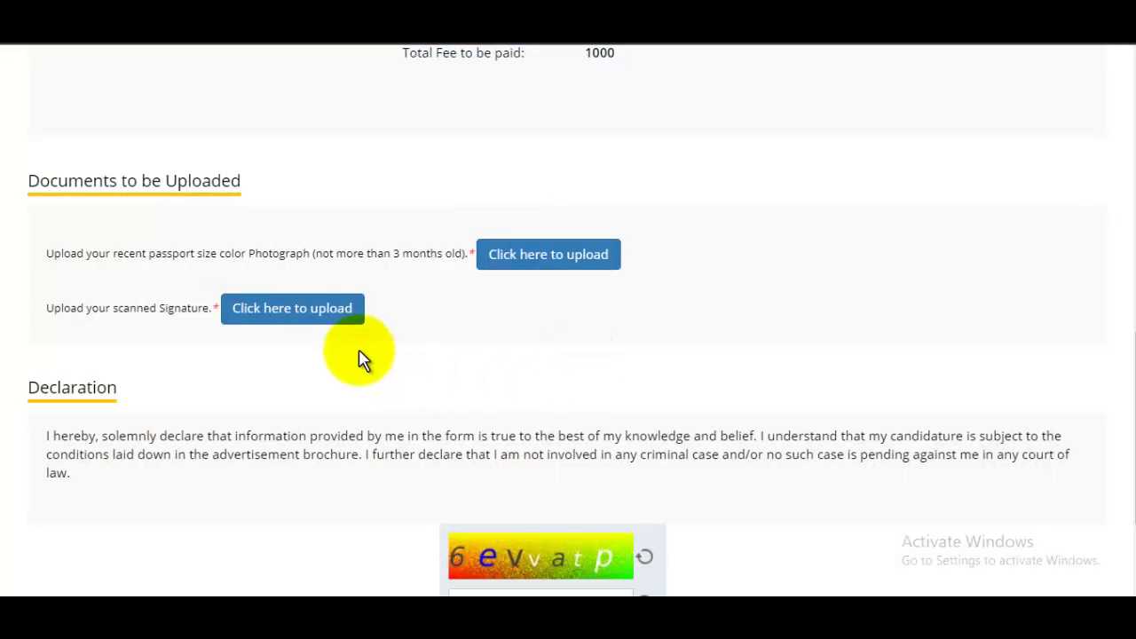
Upload signaturerandom.jpg from the Pictures folder as the scanned signature and close the upload dialog.
click(289, 320)
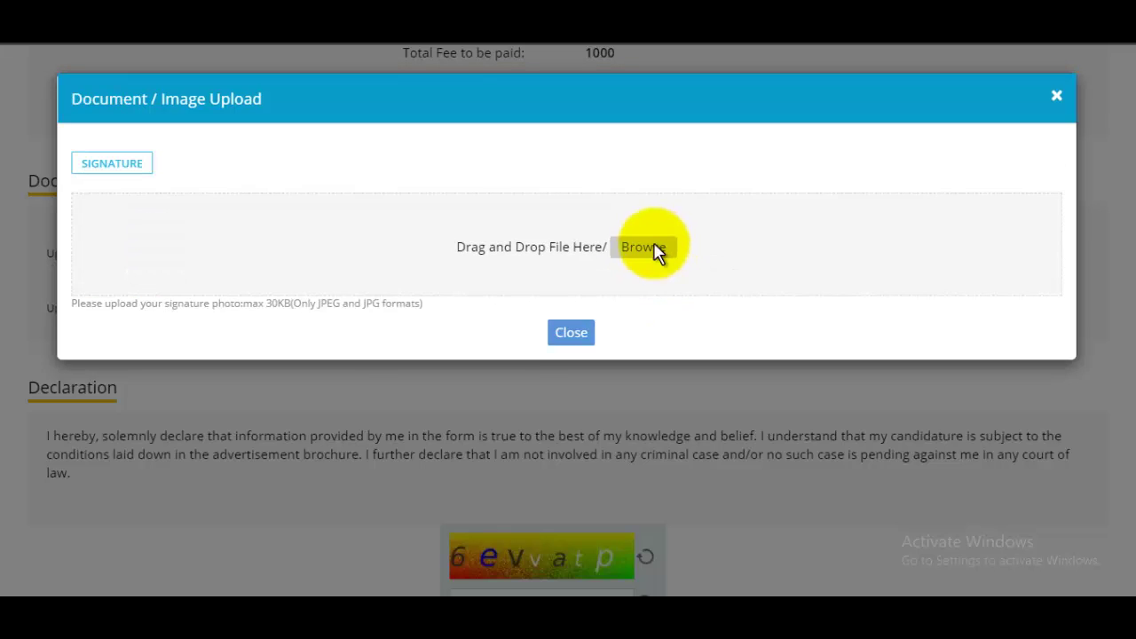
click(654, 249)
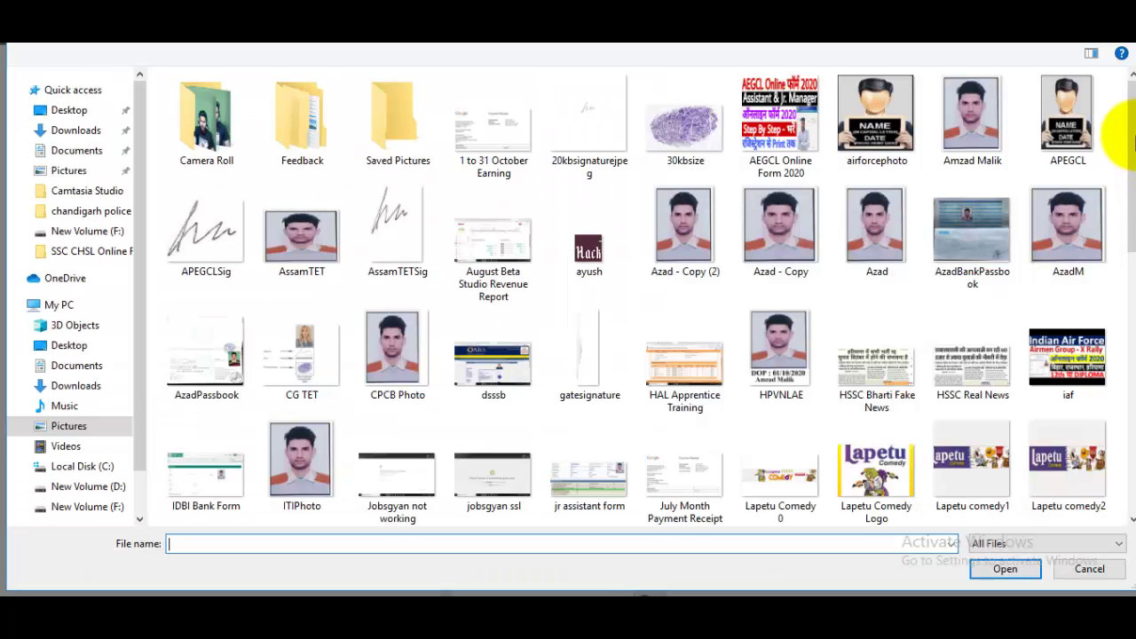
drag(1132, 133, 1124, 431)
click(408, 371)
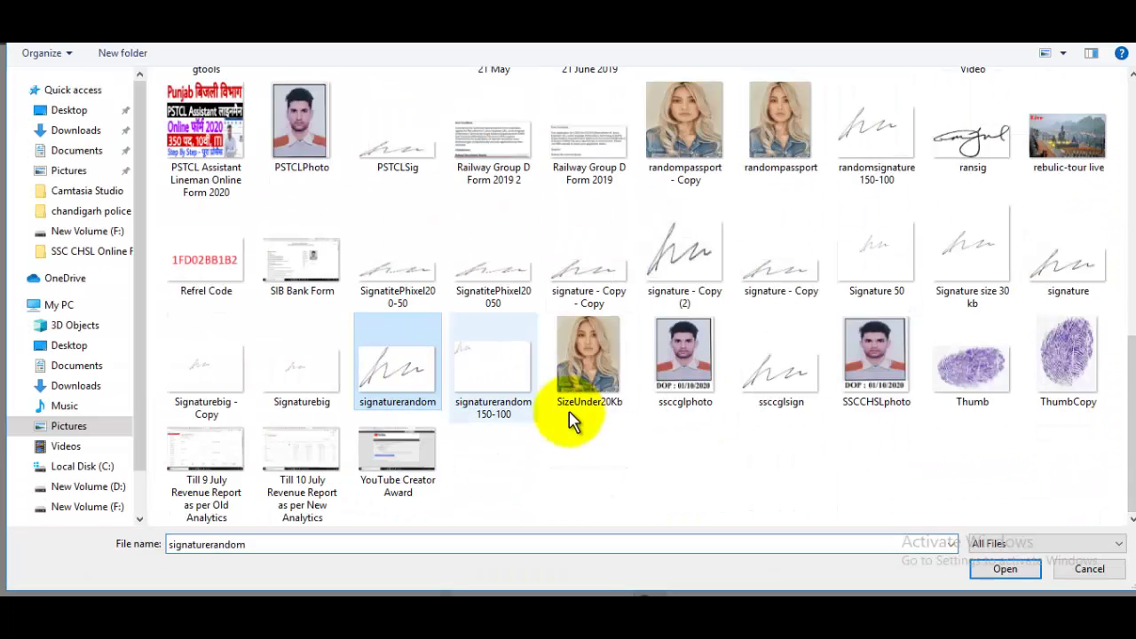
click(1021, 571)
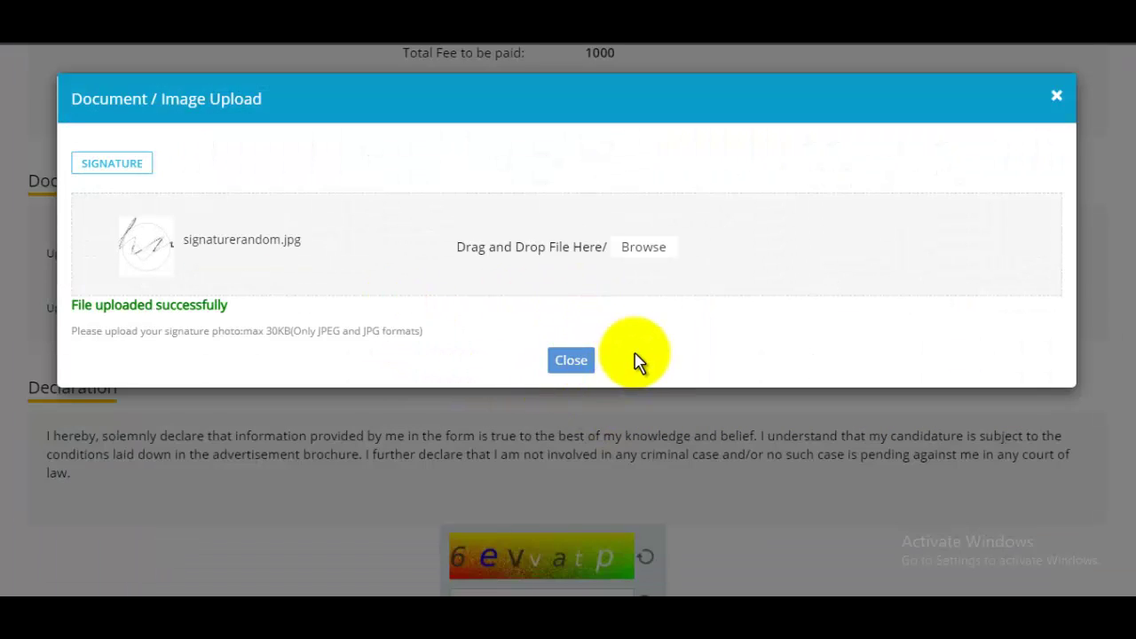
click(571, 359)
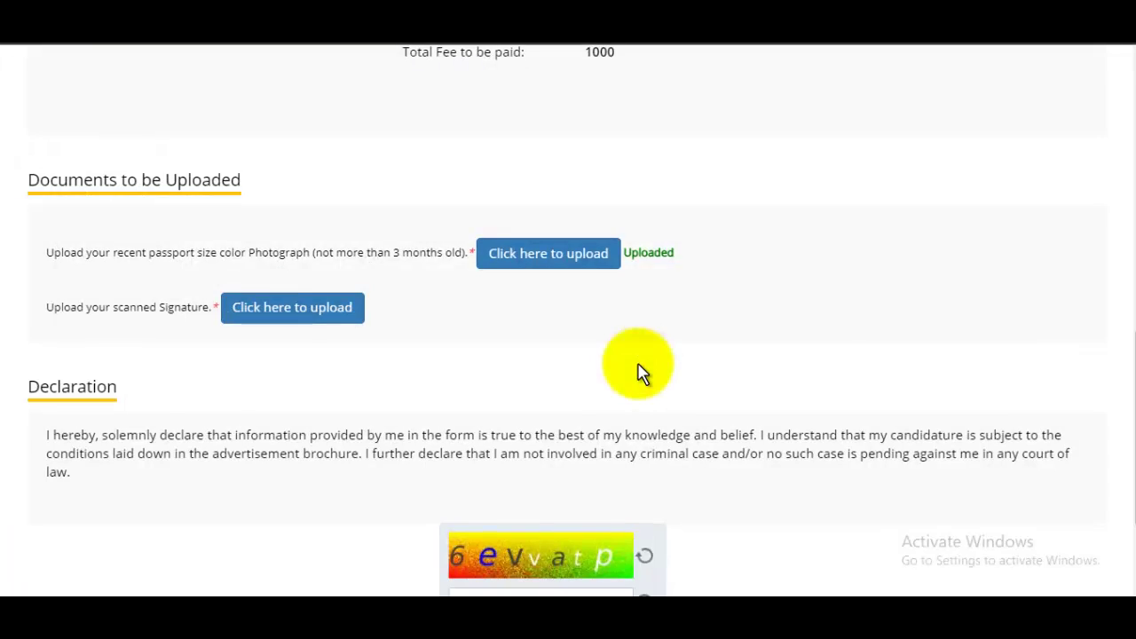
Enter the CAPTCHA characters below the declaration and agree to the declaration.
scroll(577, 368, down, 2)
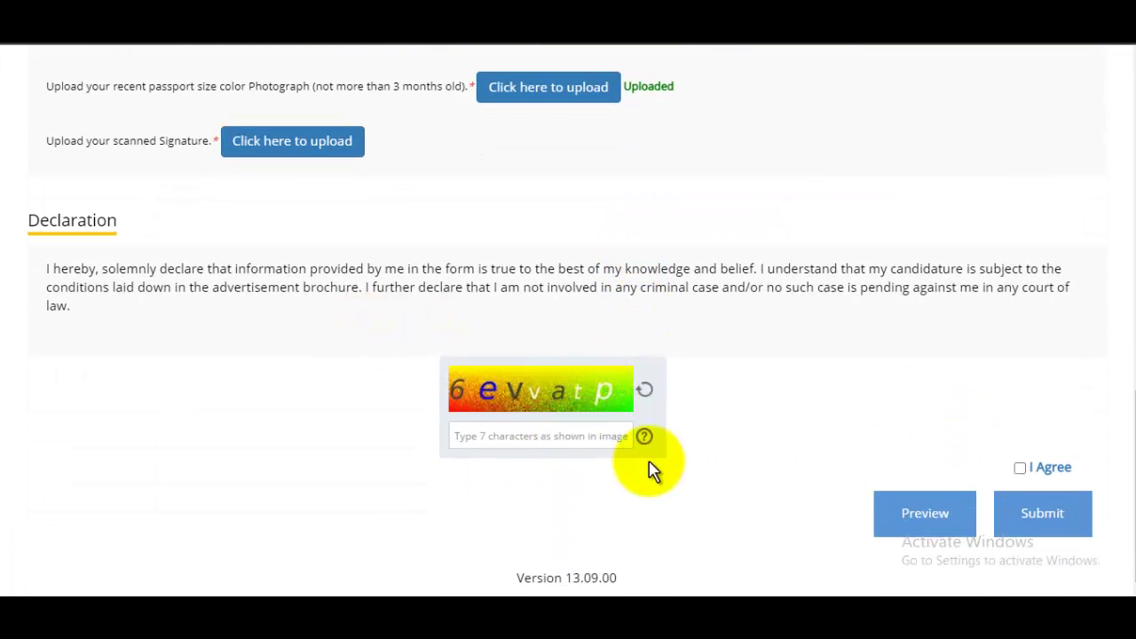
click(531, 436)
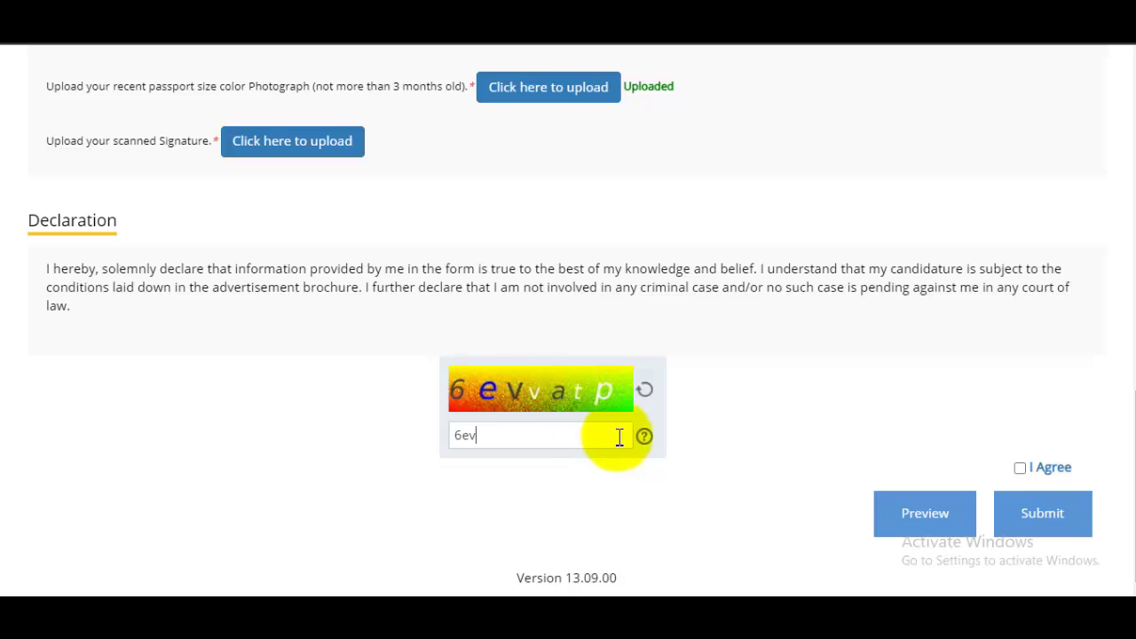
click(1020, 468)
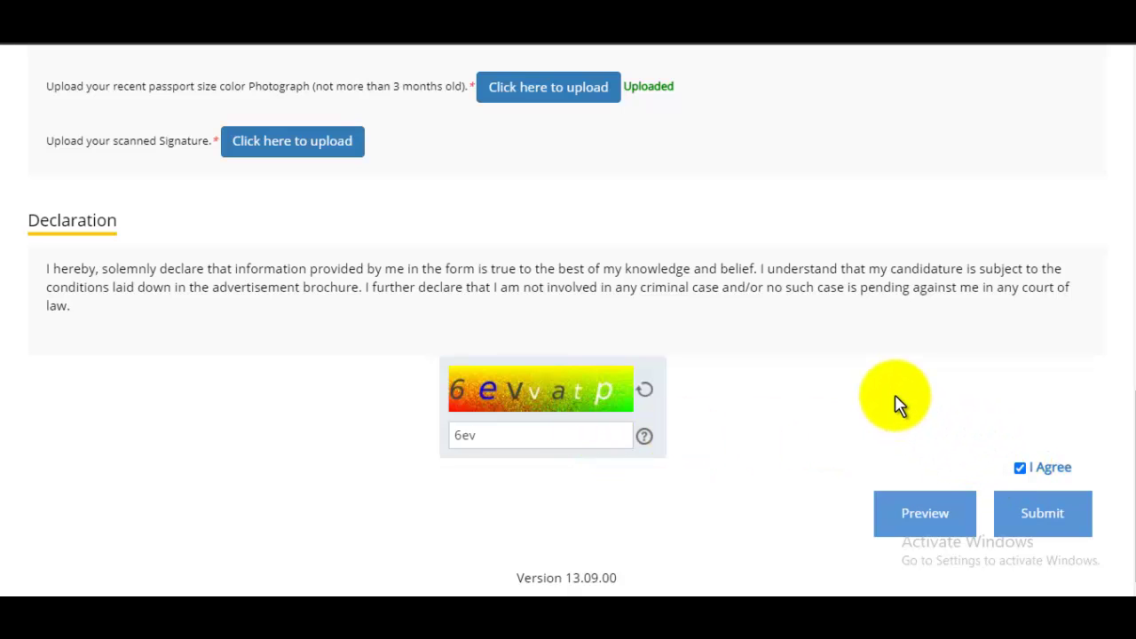
Preview the completed application, reviewing the personal, apprenticeship, payment and uploaded image sections, and close the preview.
click(909, 520)
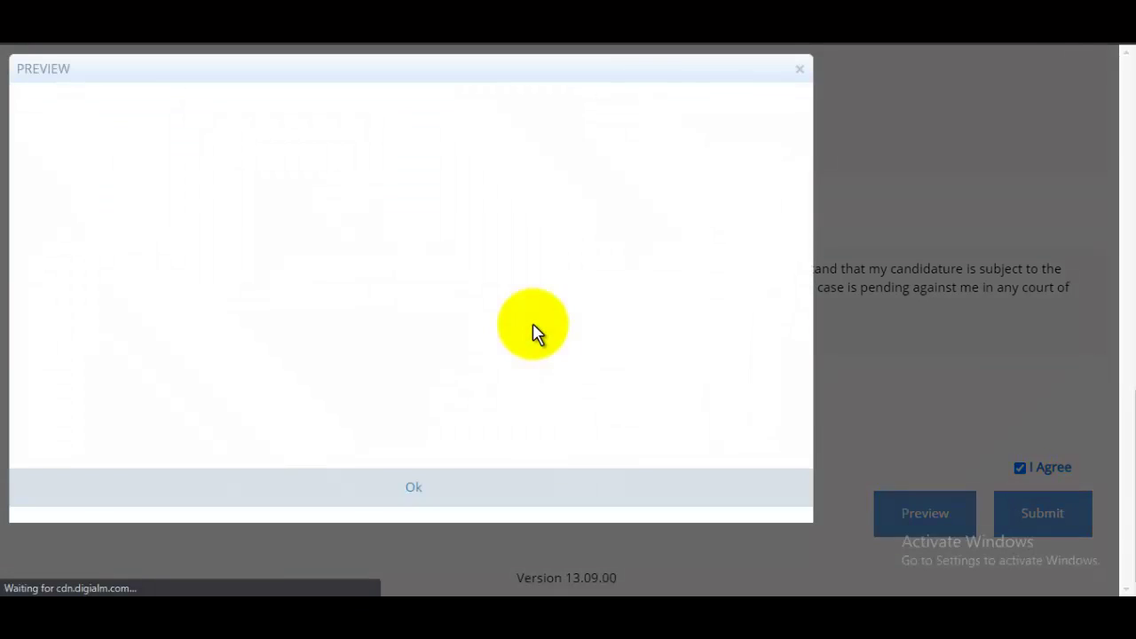
scroll(598, 329, down, 2)
scroll(758, 362, down, 18)
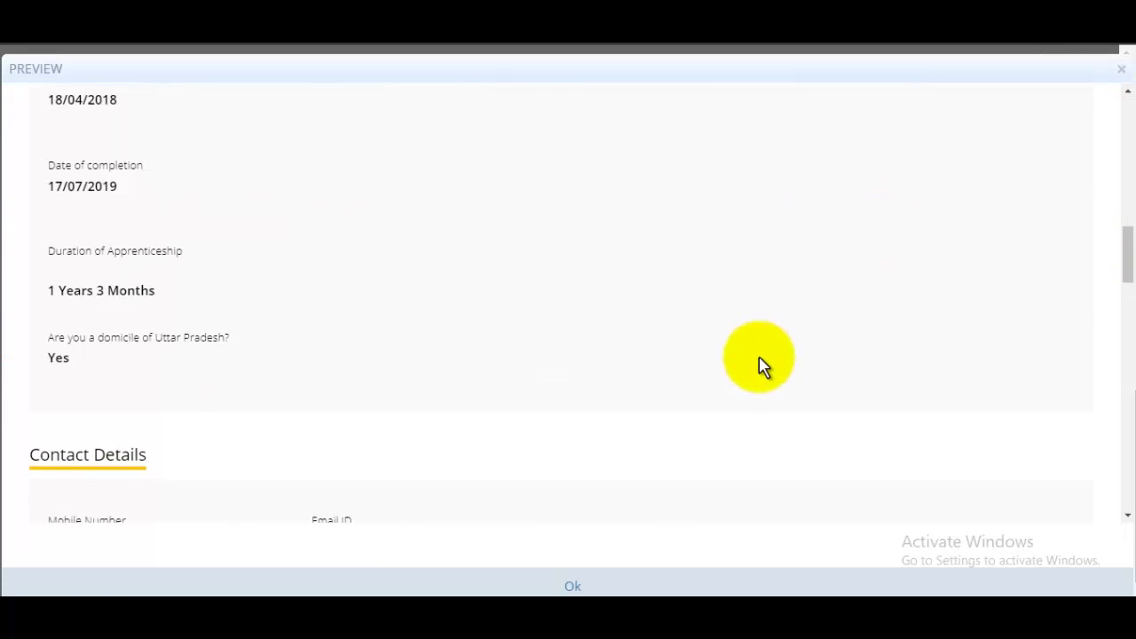
scroll(761, 364, up, 8)
scroll(761, 366, up, 10)
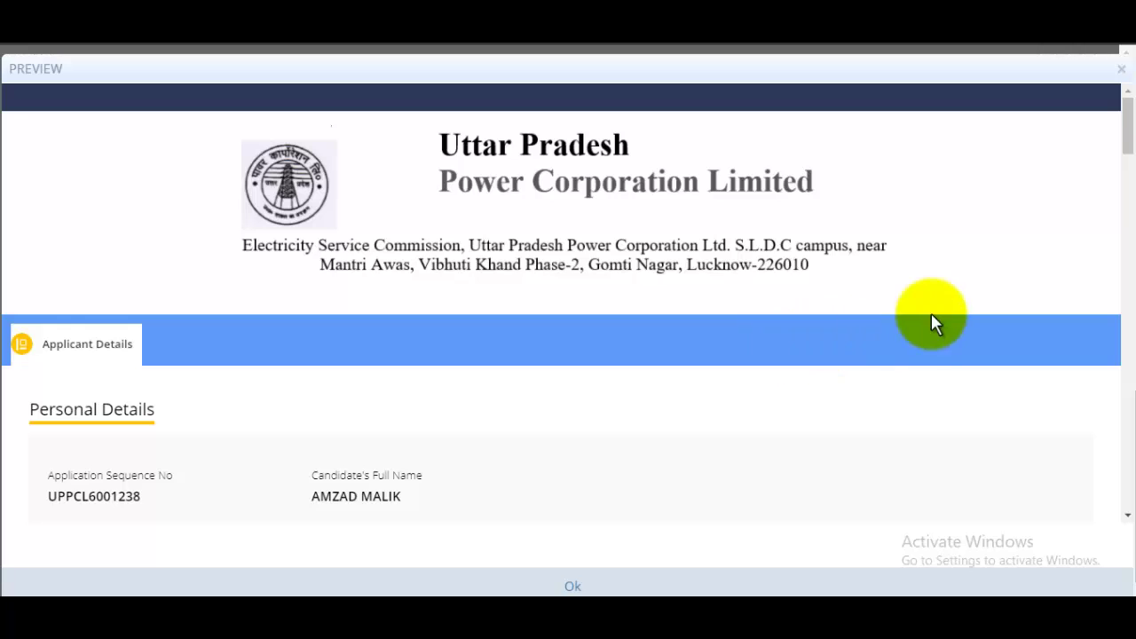
scroll(976, 373, down, 20)
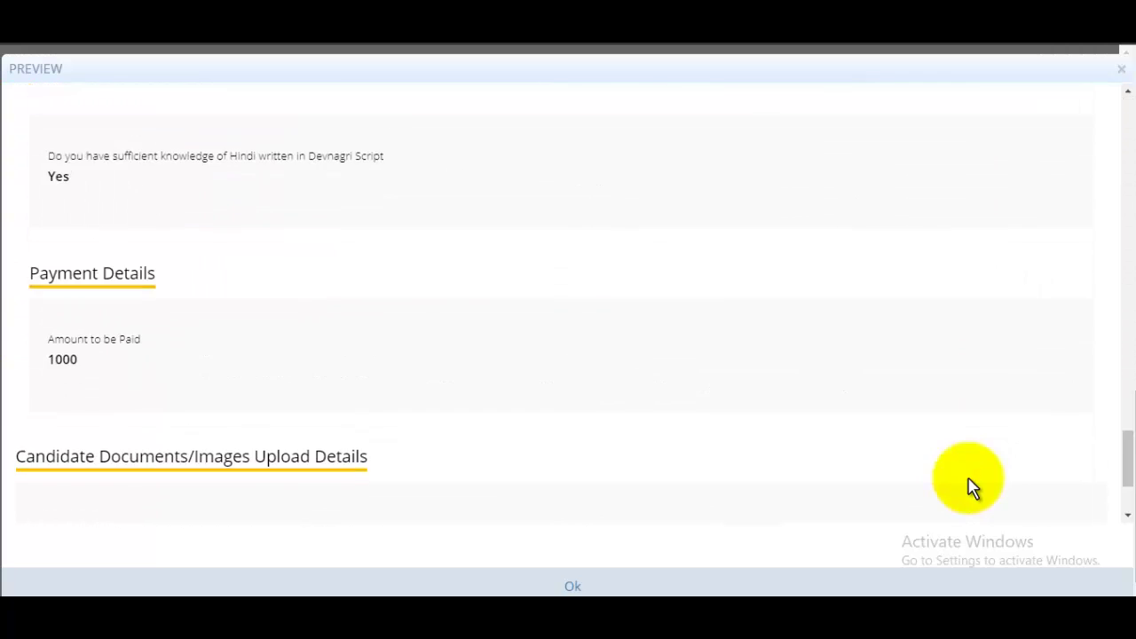
scroll(972, 486, down, 2)
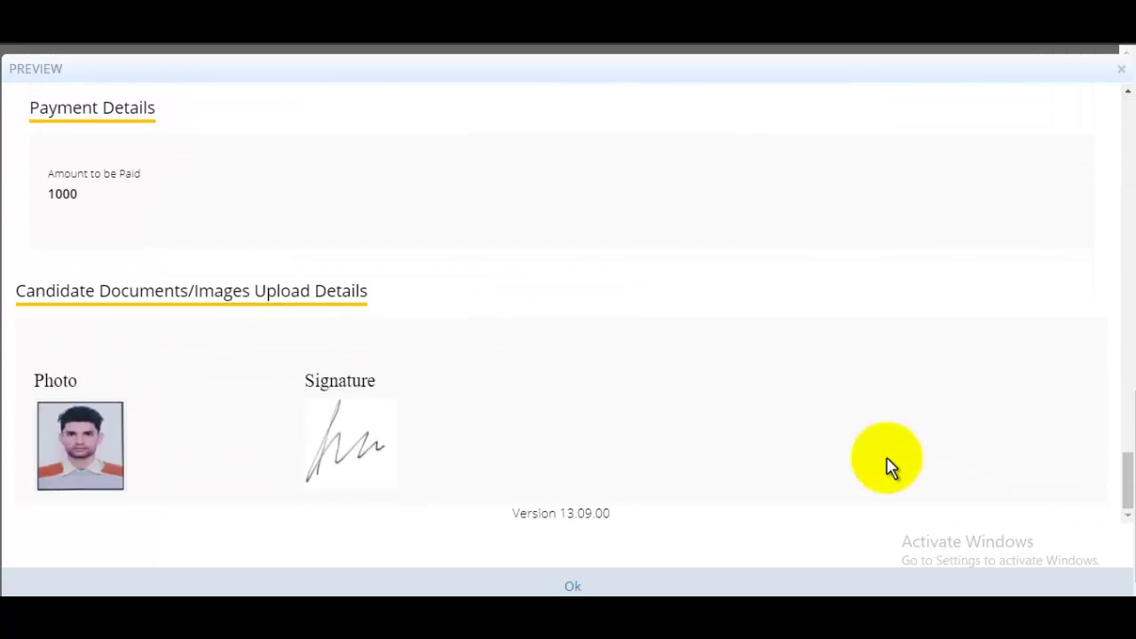
click(577, 586)
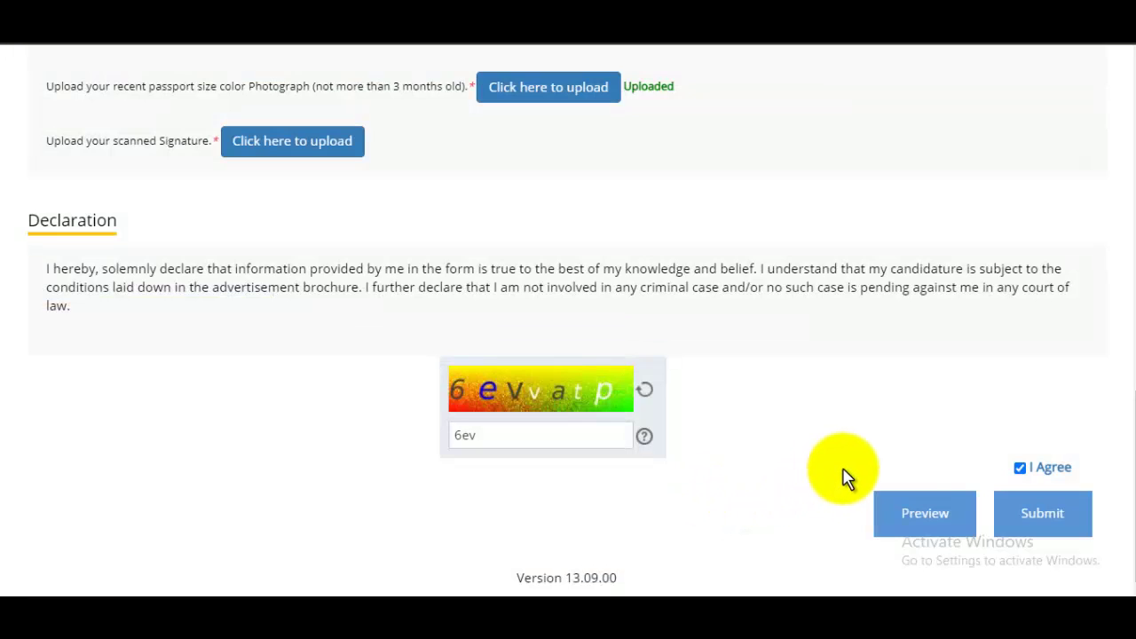
Submit the application and review the net banking, card and SBI branch payment options with their bank charges.
click(1029, 524)
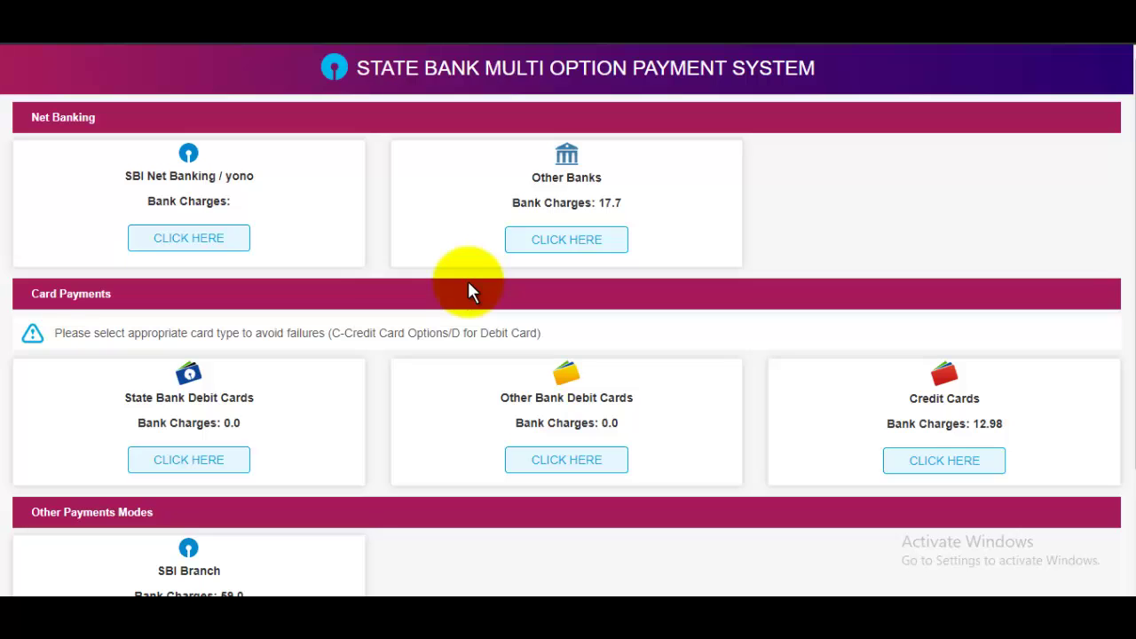
scroll(468, 285, down, 1)
scroll(467, 285, up, 1)
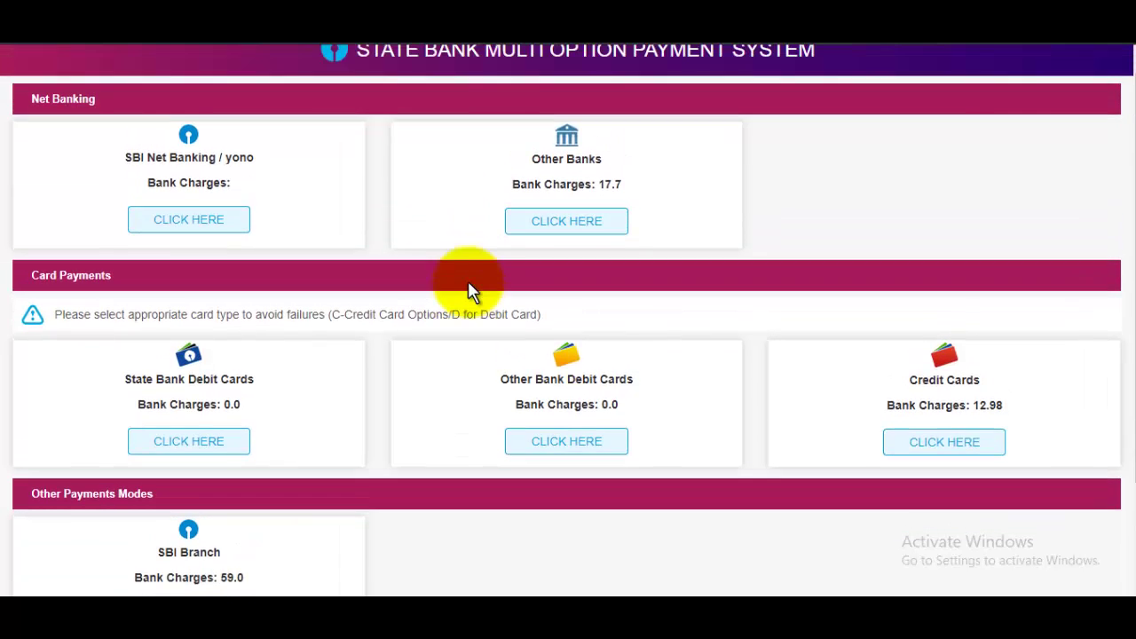
scroll(417, 275, down, 2)
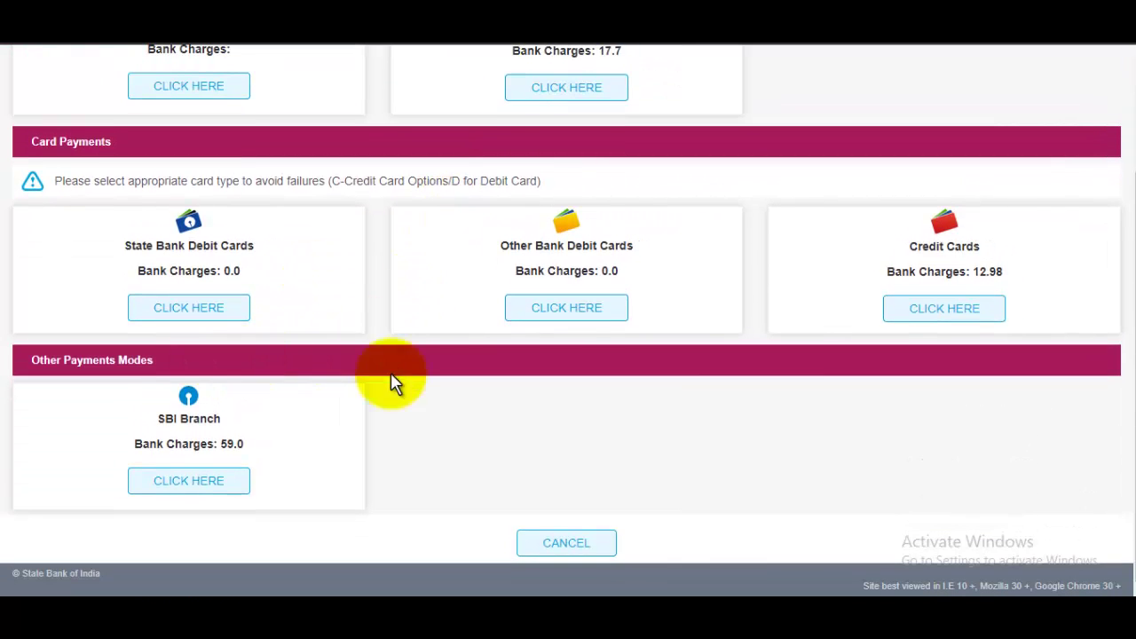
scroll(510, 426, up, 2)
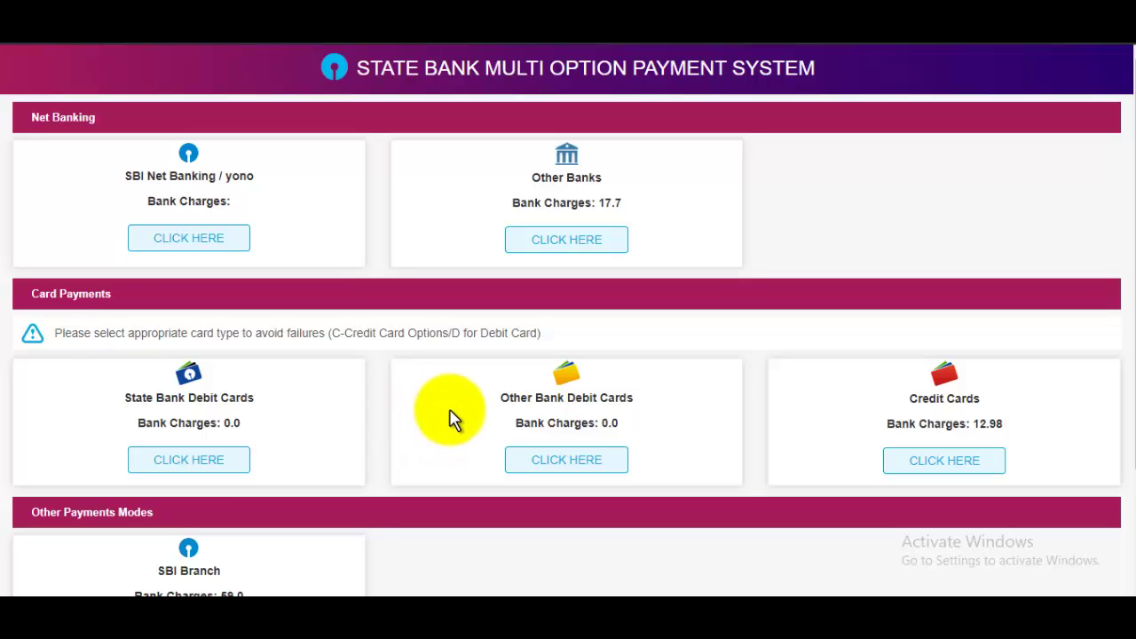
scroll(451, 381, down, 3)
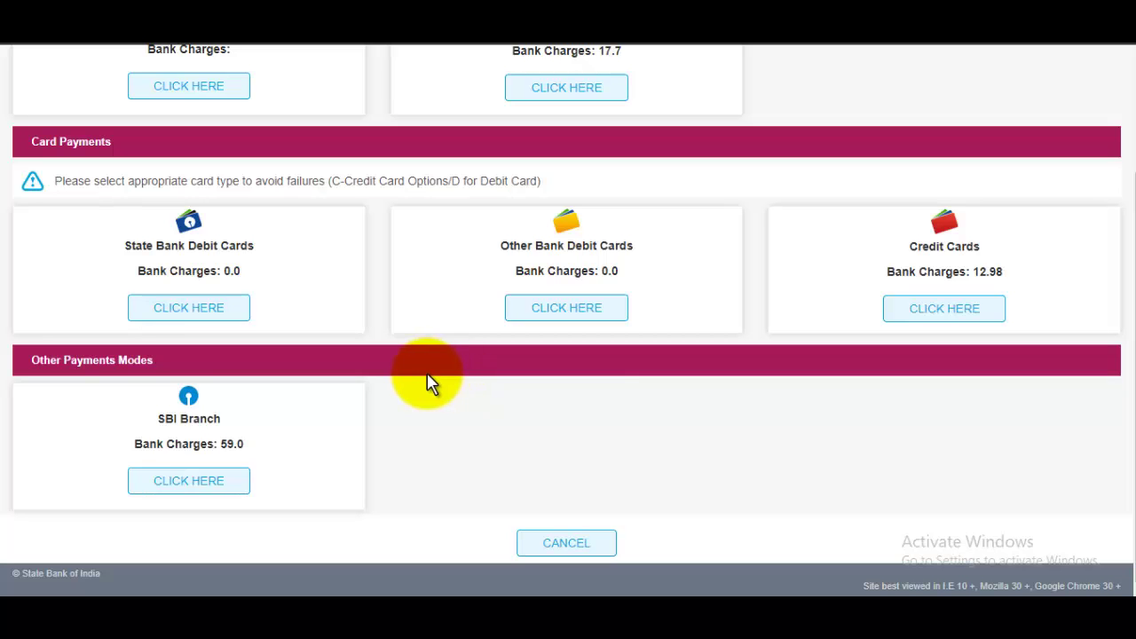
scroll(428, 380, up, 3)
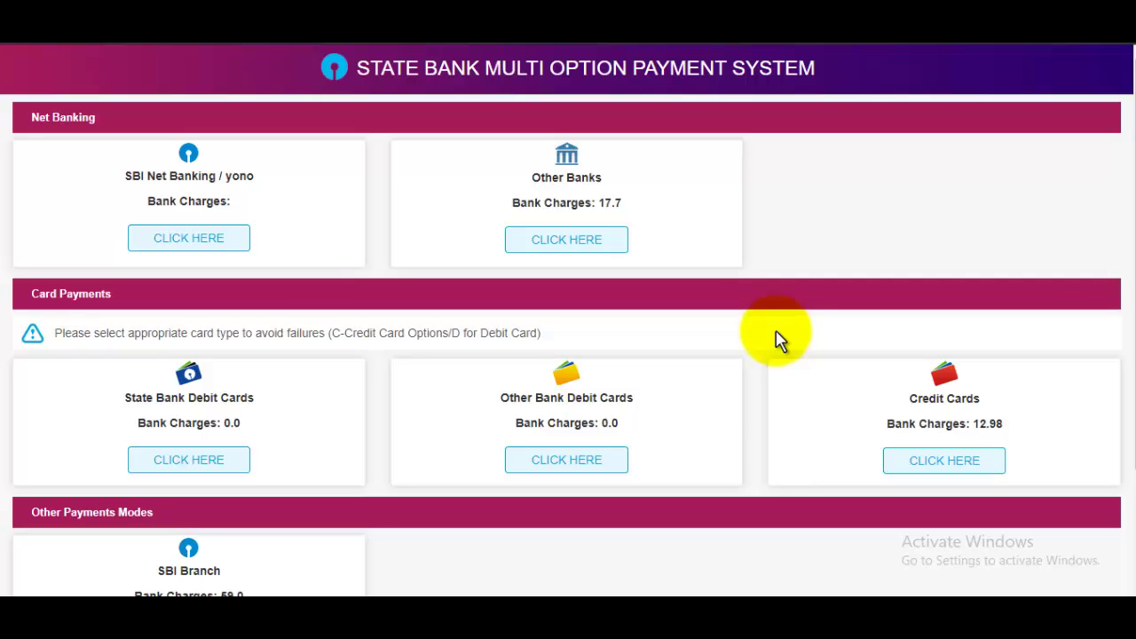
scroll(596, 328, down, 1)
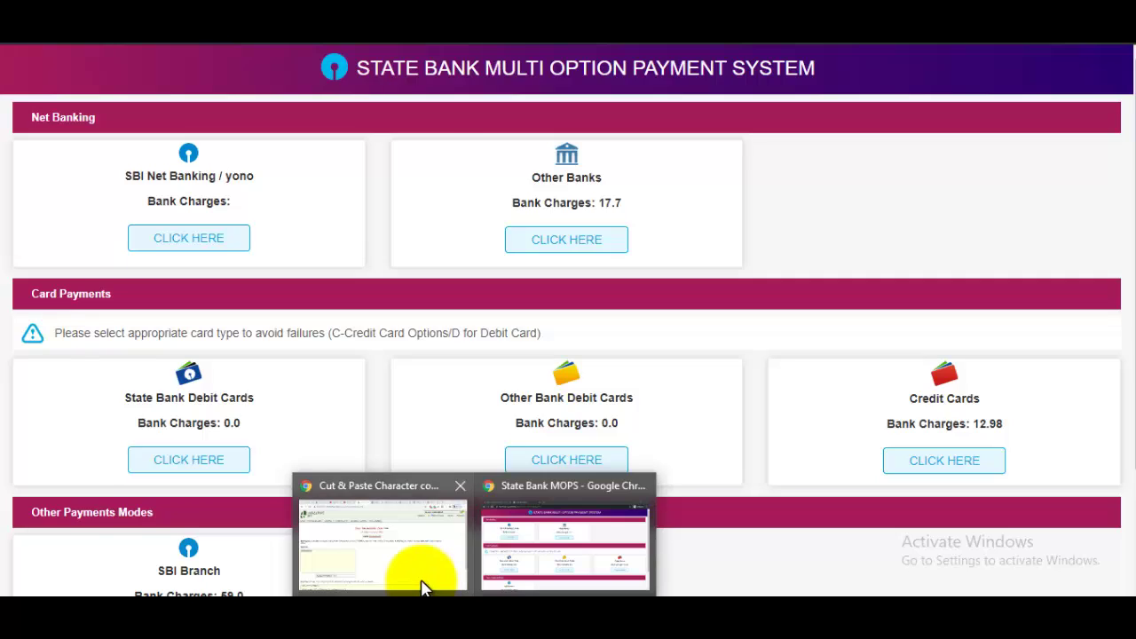
Switch to the GyanDev Host channel page on YouTube and highlight the channel name.
click(424, 588)
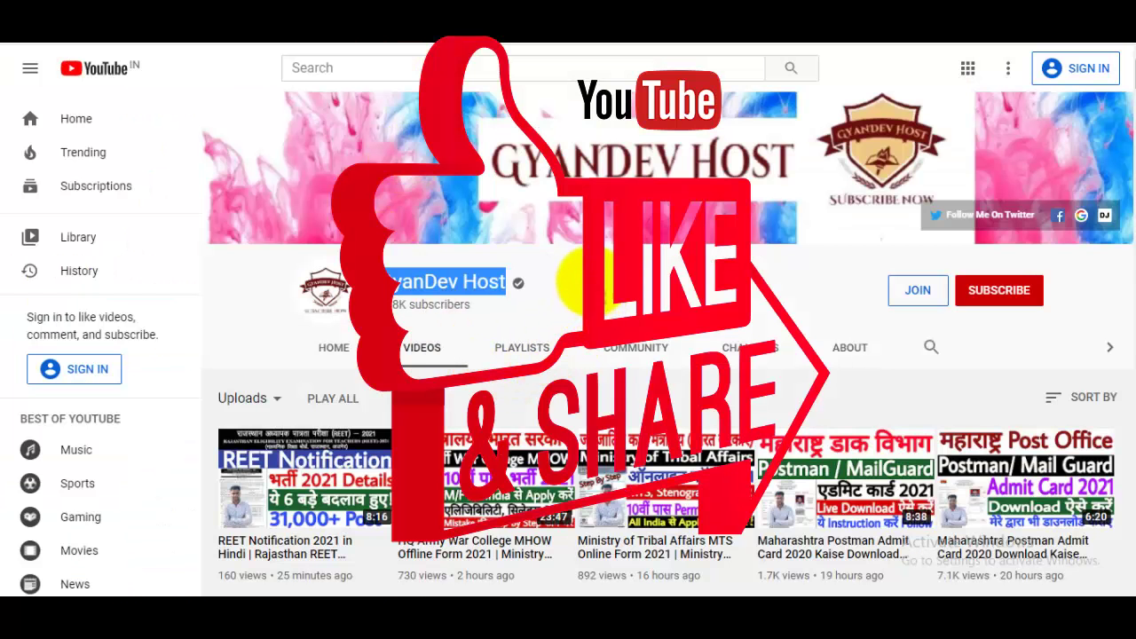
click(582, 280)
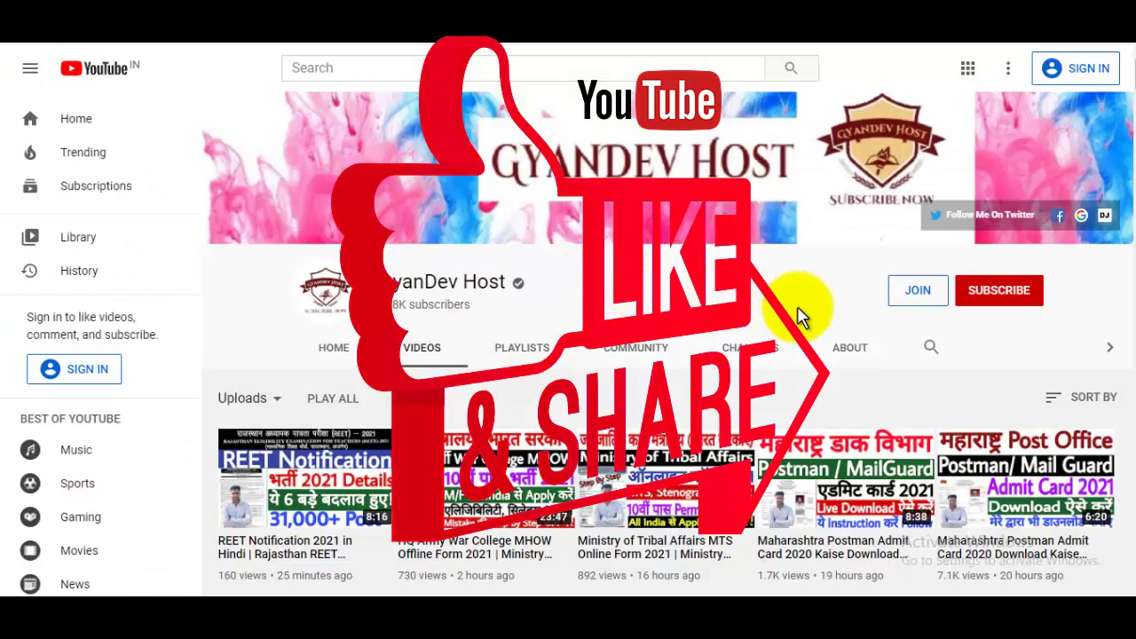
drag(395, 283, 525, 282)
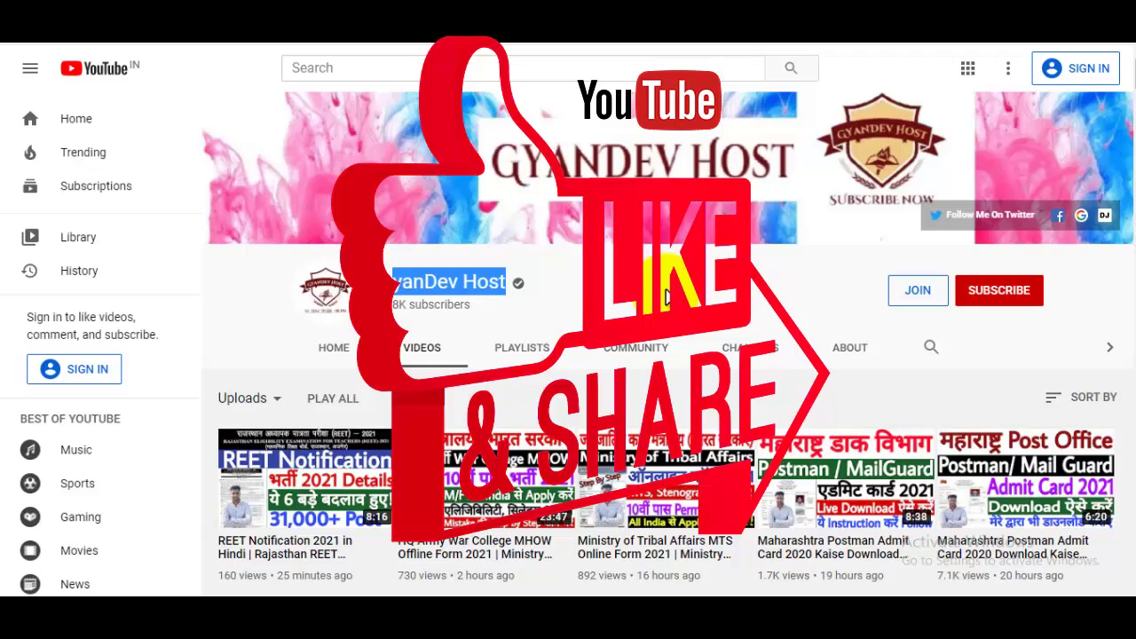
scroll(691, 299, down, 2)
scroll(621, 293, up, 2)
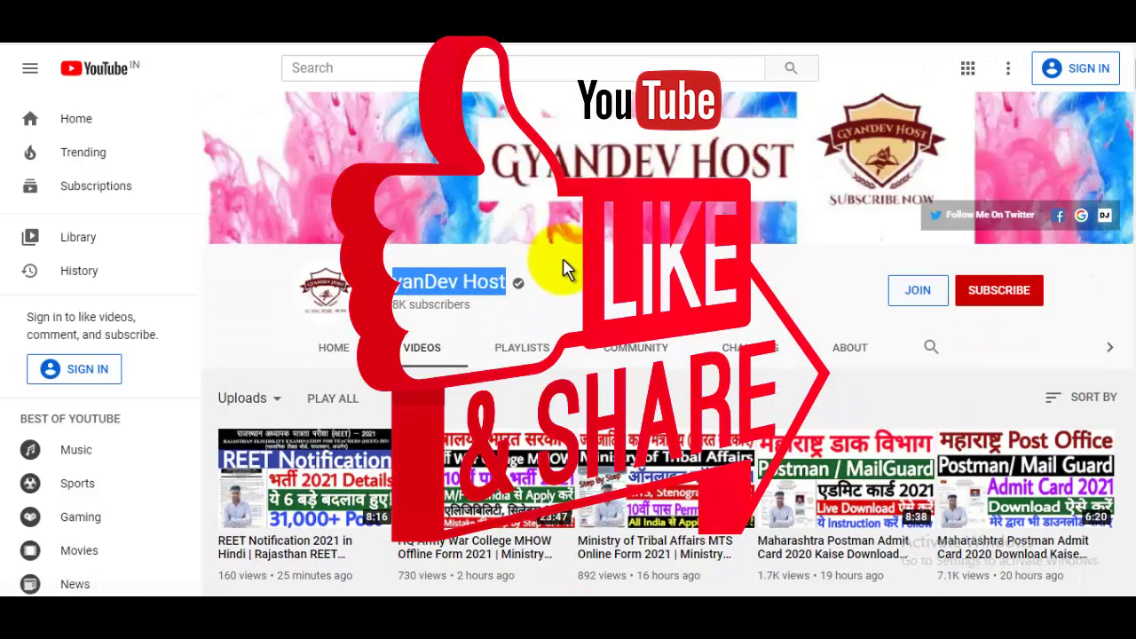